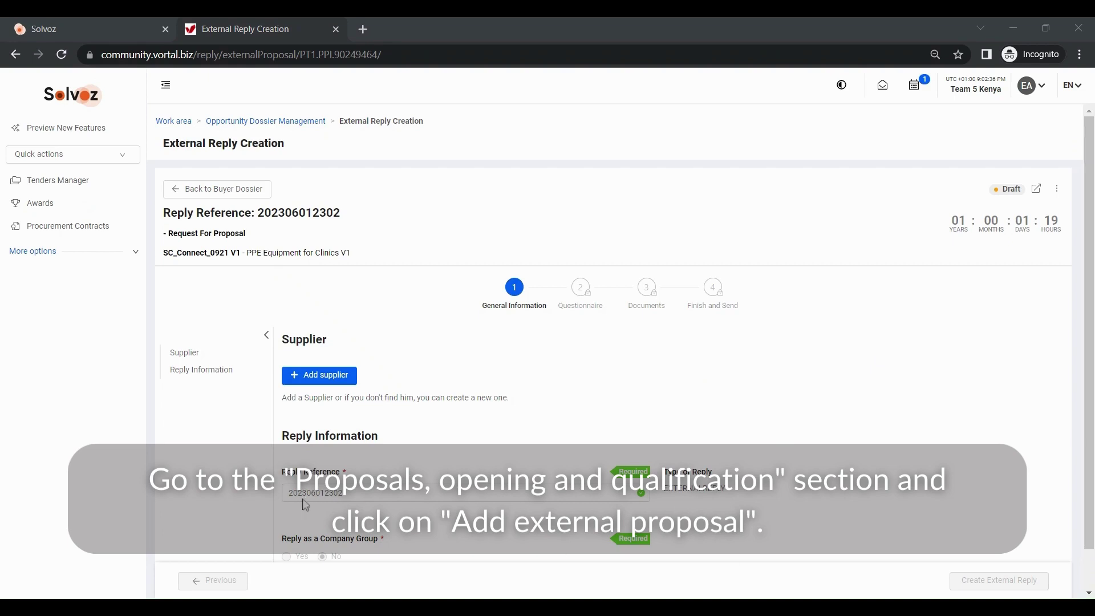
# Search the suppliers for "Janu" and look through the matching companies for the bidder.
pyautogui.click(320, 375)
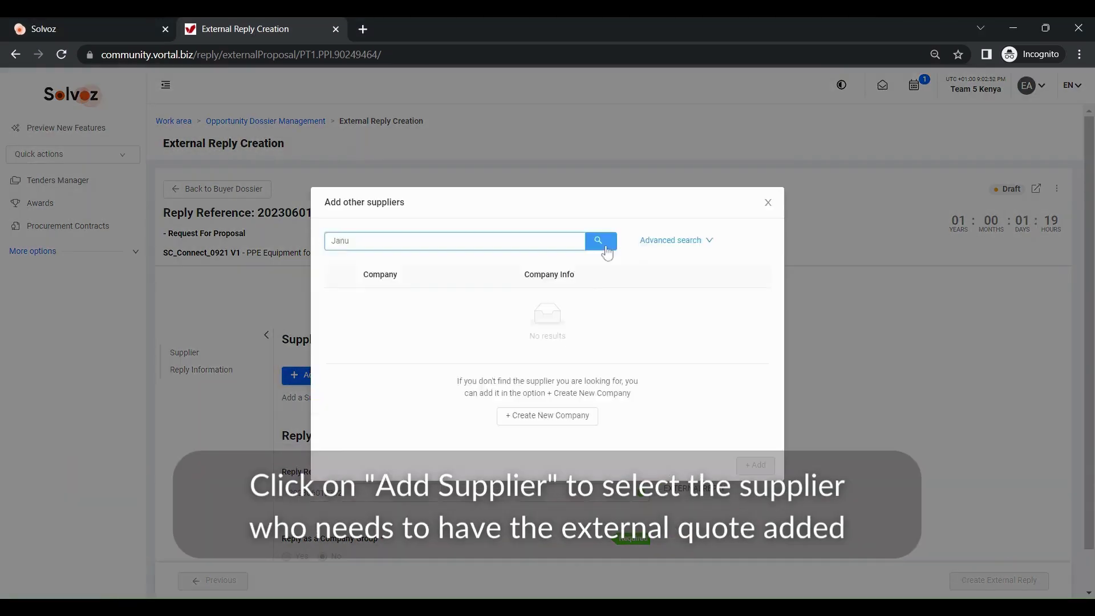
pyautogui.click(606, 249)
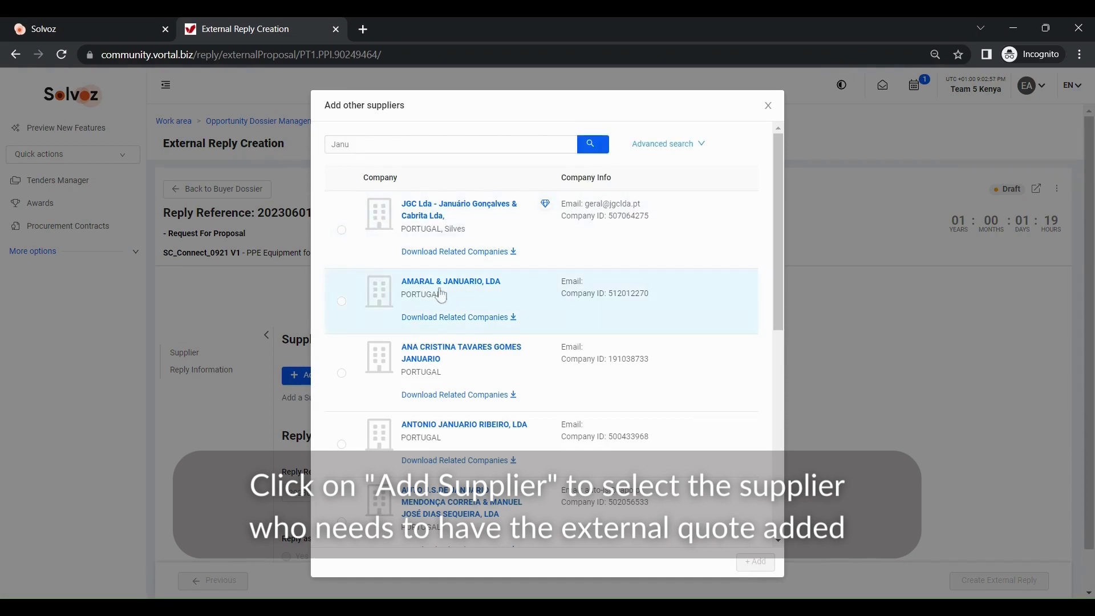
pyautogui.scroll(-10, 441, 295)
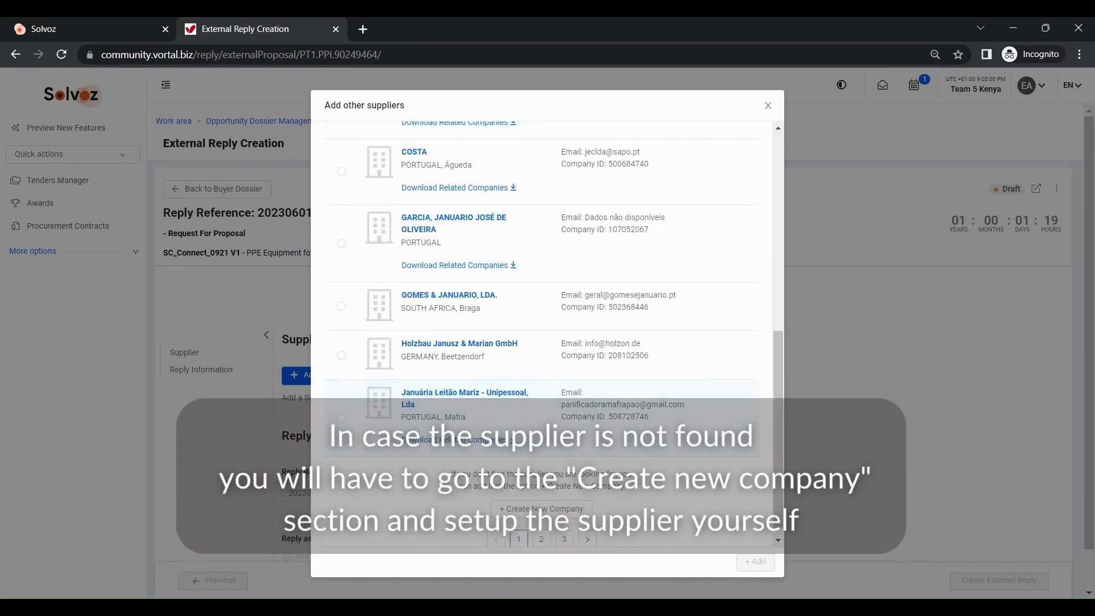
pyautogui.moveTo(675, 425); pyautogui.dragTo(460, 391)
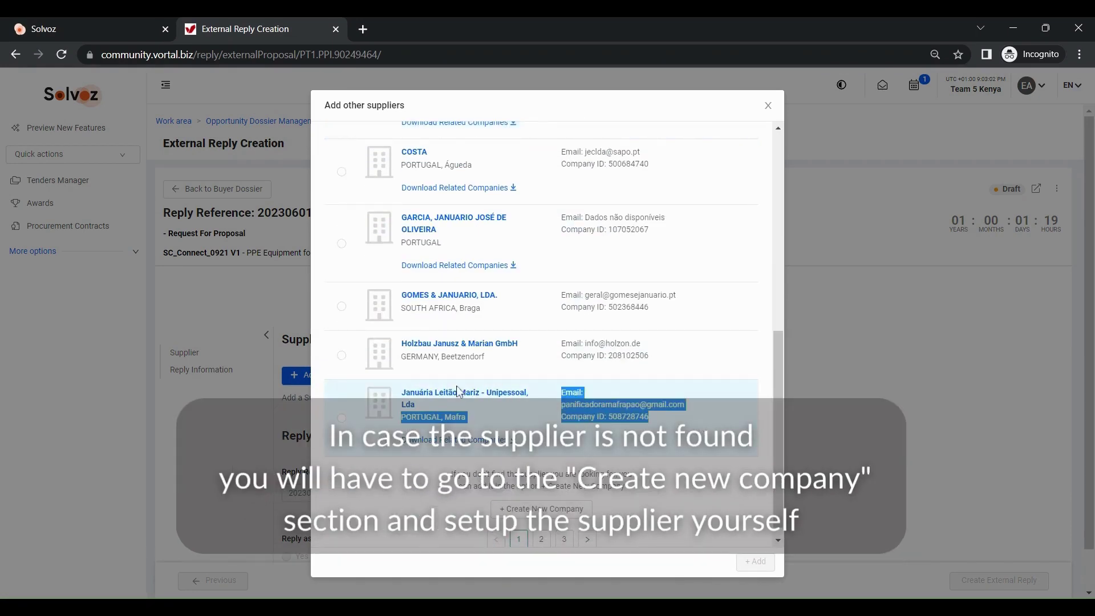
pyautogui.click(409, 494)
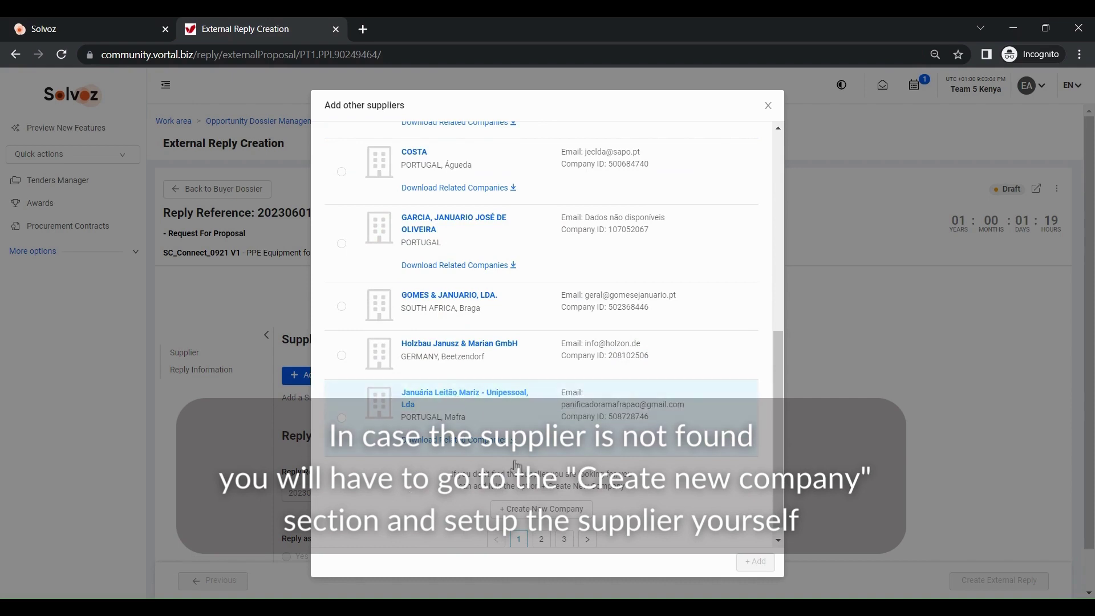
# Start a new company record for Kenya named January Ltd and enter its VAT fiscal identifier.
pyautogui.click(541, 506)
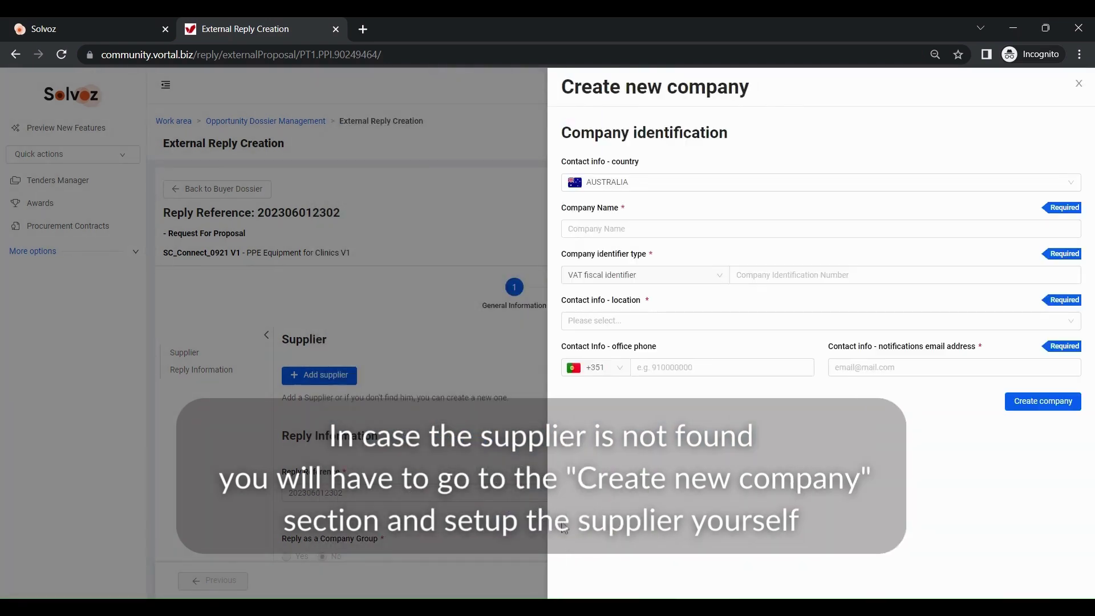
pyautogui.click(654, 185)
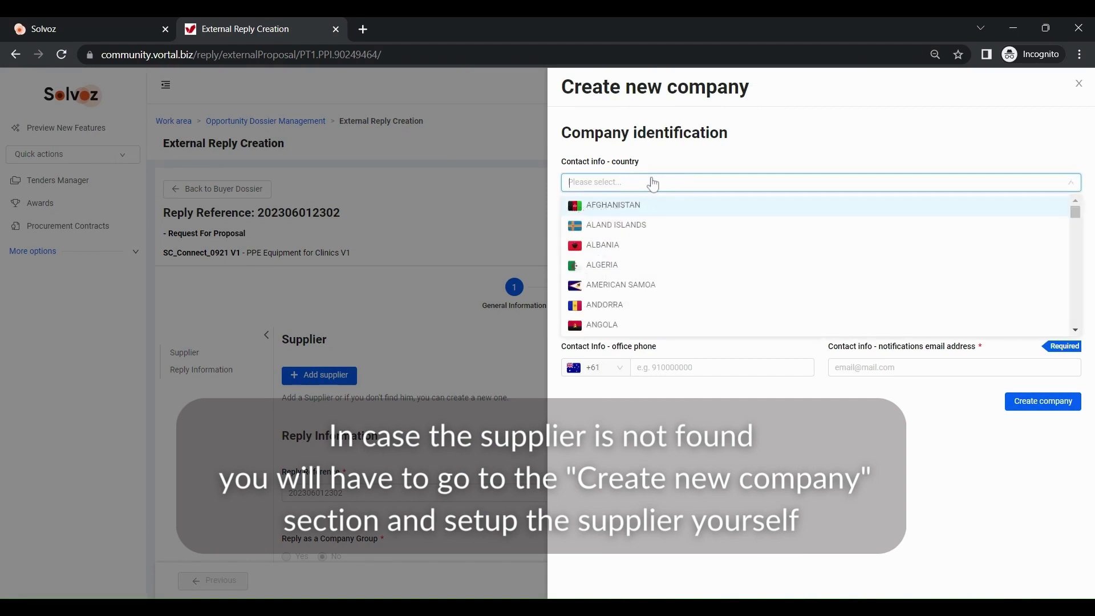
pyautogui.write('ke')
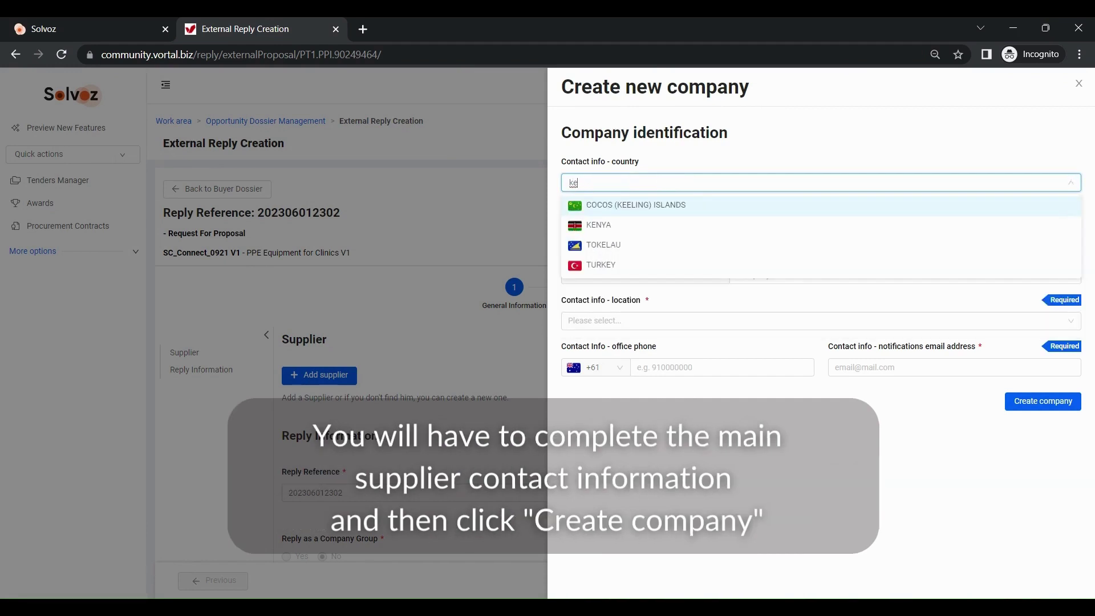
pyautogui.click(619, 232)
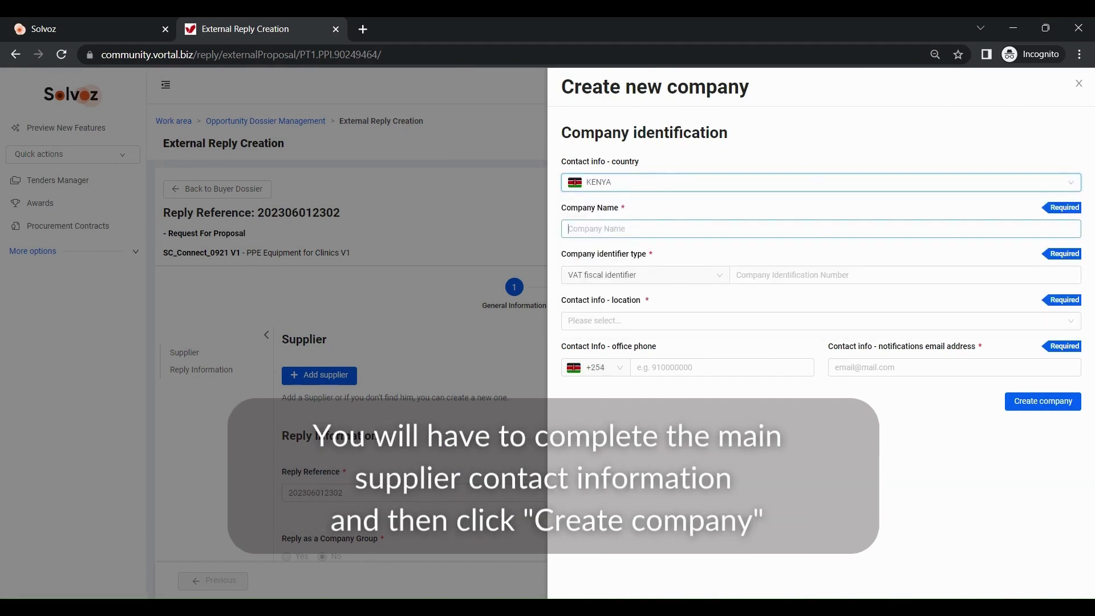
pyautogui.write('January Ltd')
pyautogui.click(905, 275)
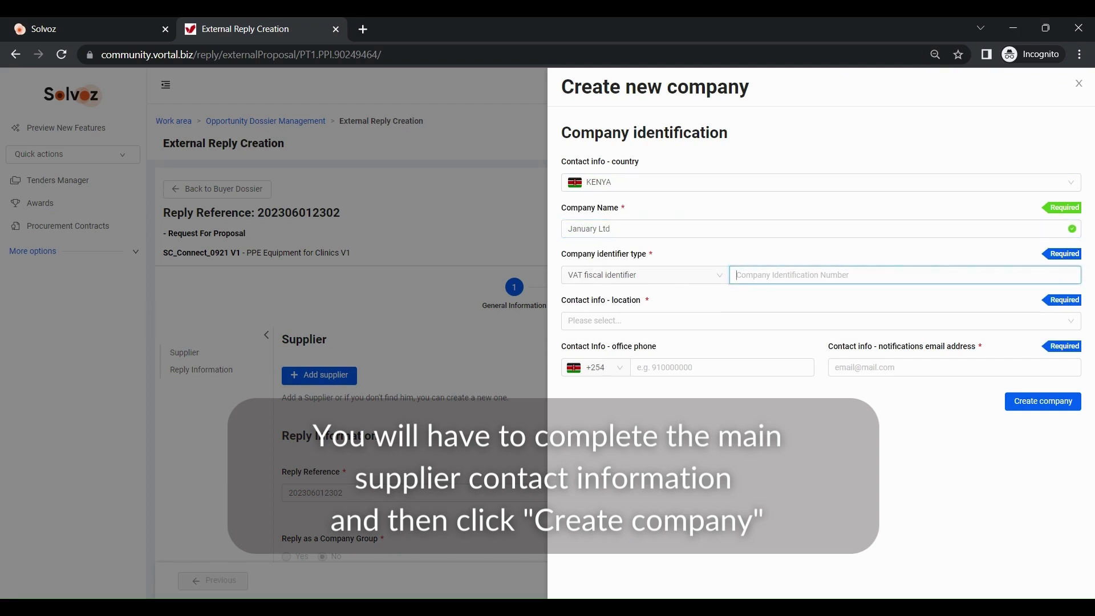
pyautogui.write('123456')
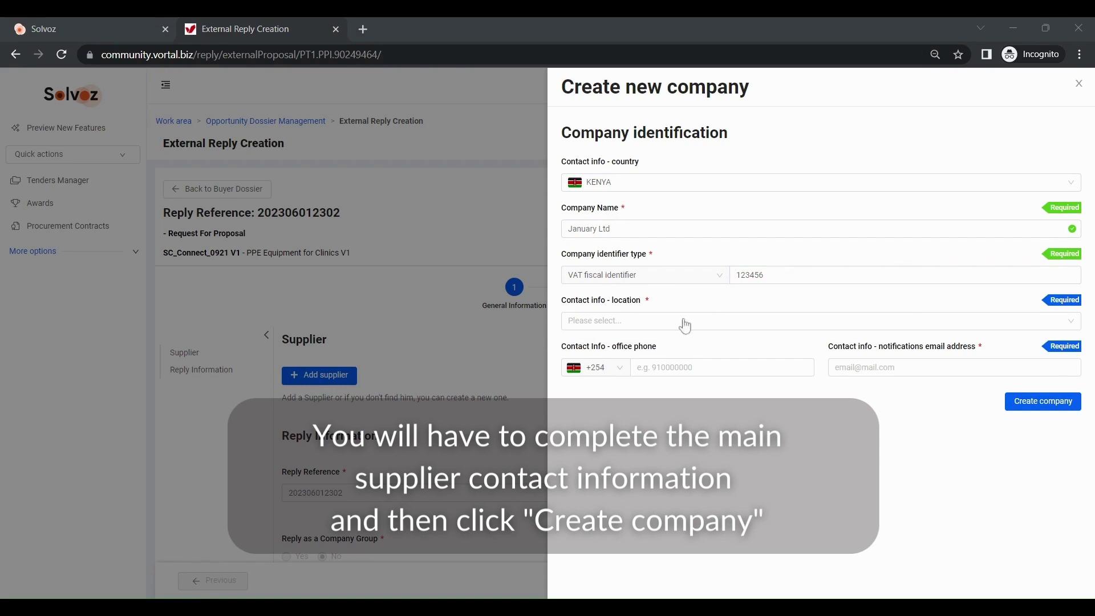
# Set the company location to Nairobi, enter the office phone and notifications email, and create the company.
pyautogui.click(653, 325)
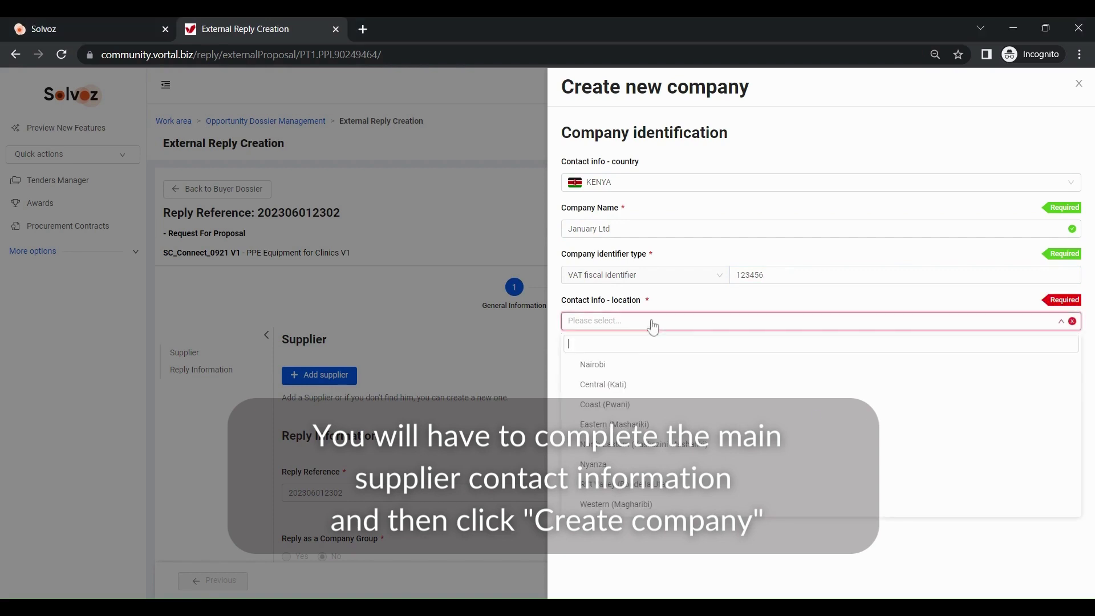
pyautogui.click(583, 365)
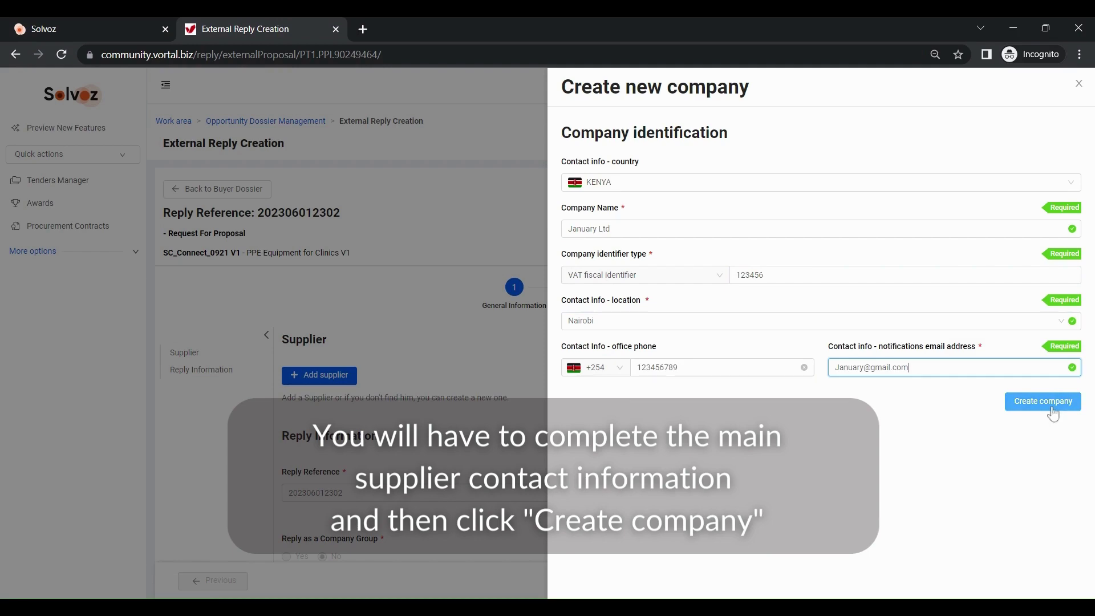
pyautogui.click(1052, 406)
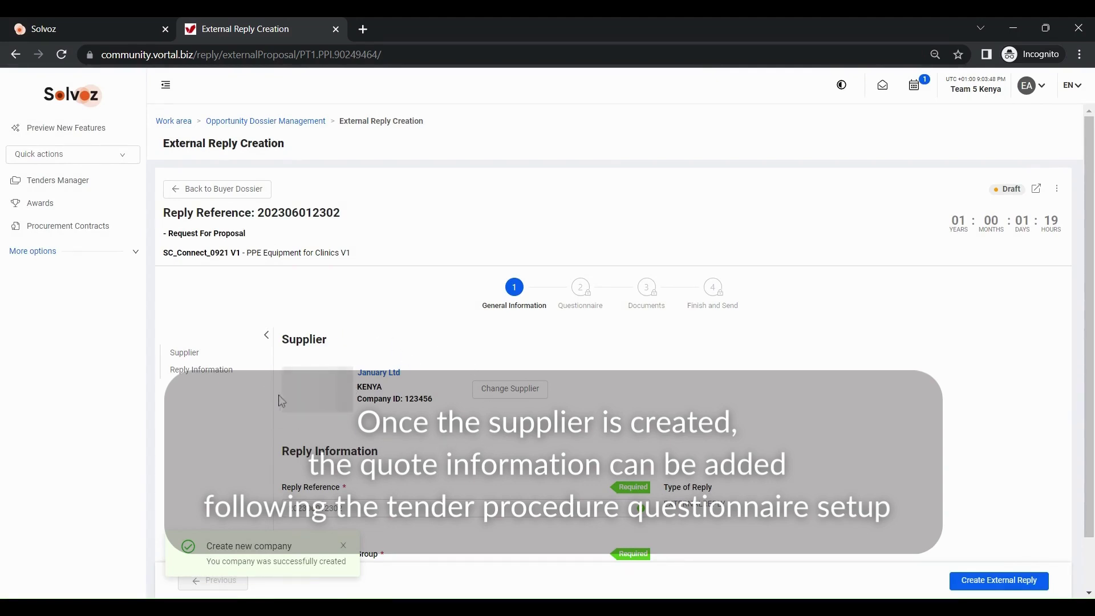
# Review the reply information and create the external reply for supplier January Ltd.
pyautogui.scroll(-1, 305, 422)
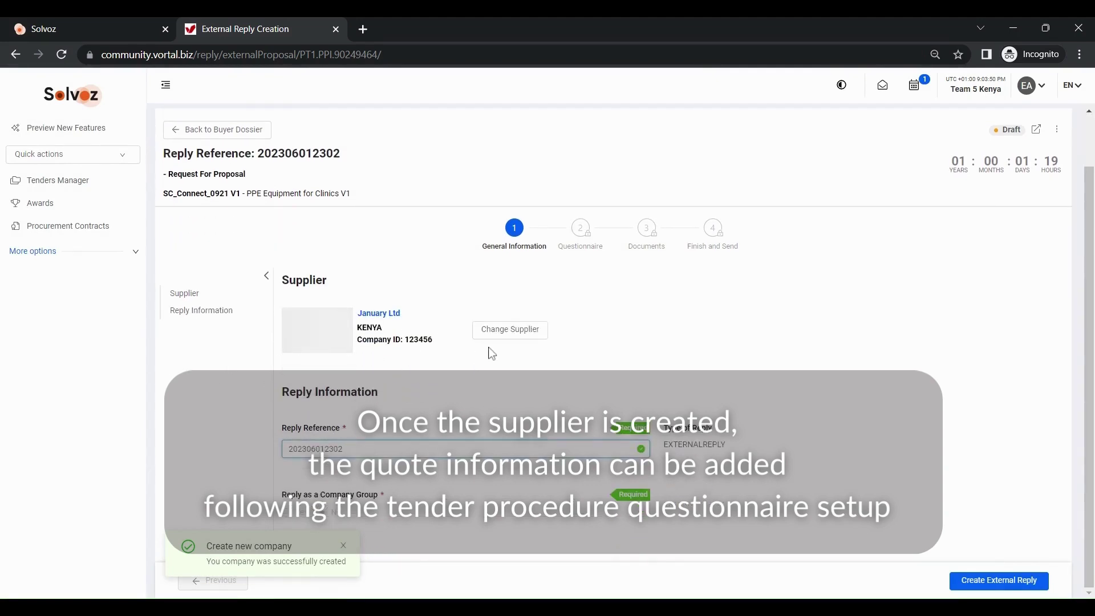
pyautogui.moveTo(210, 563); pyautogui.dragTo(445, 522)
pyautogui.click(445, 522)
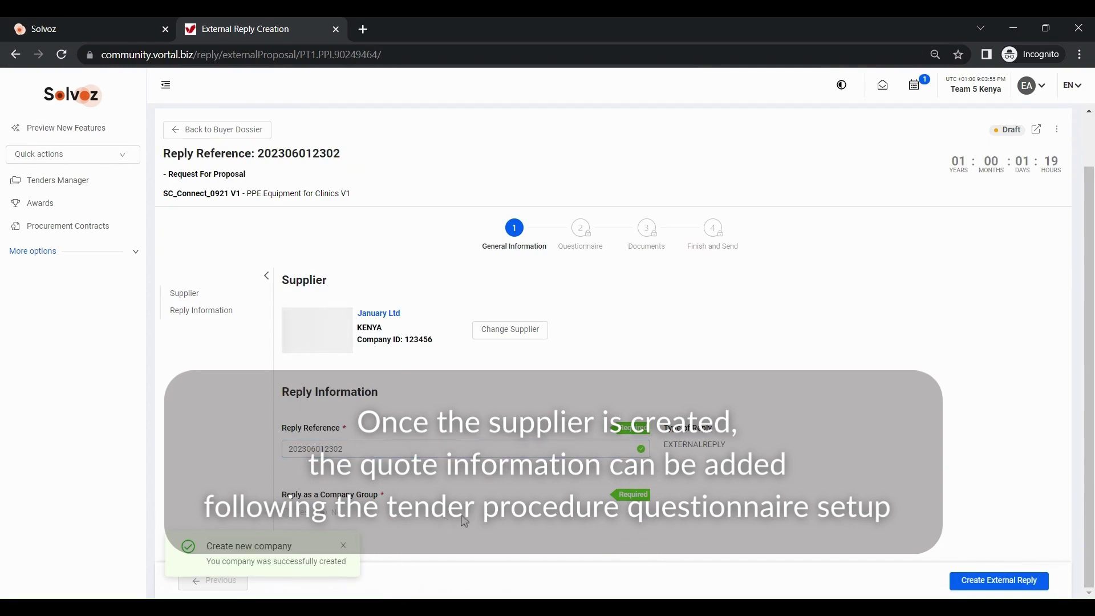
pyautogui.click(990, 588)
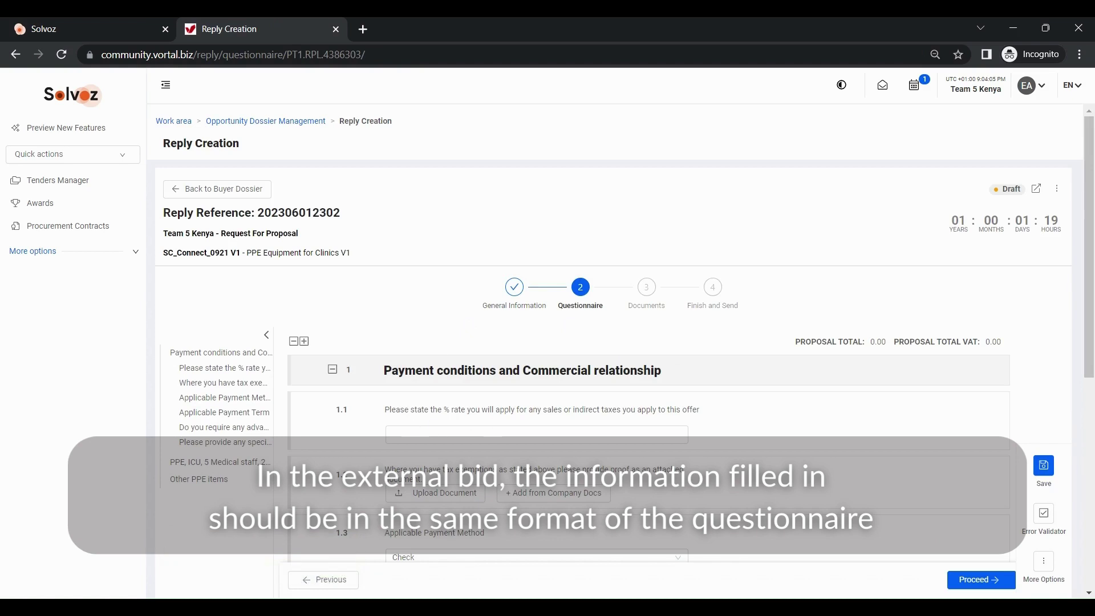
# Answer the payment questions with a 15% tax rate, no advance payment, and "not applicable" for specific terms.
pyautogui.click(681, 434)
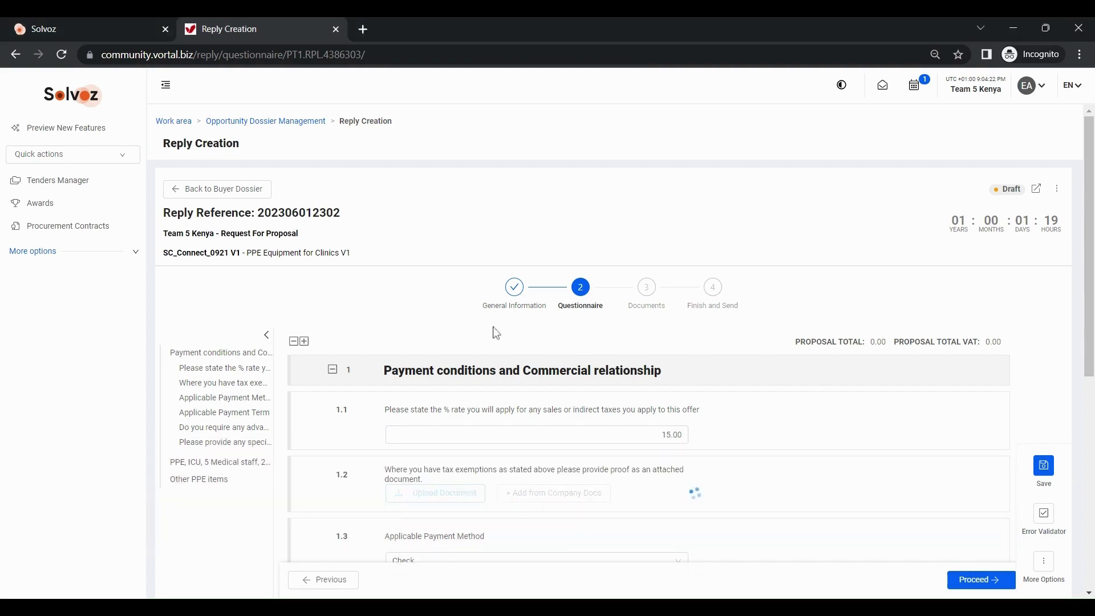
pyautogui.scroll(-3, 489, 330)
pyautogui.scroll(-2, 438, 286)
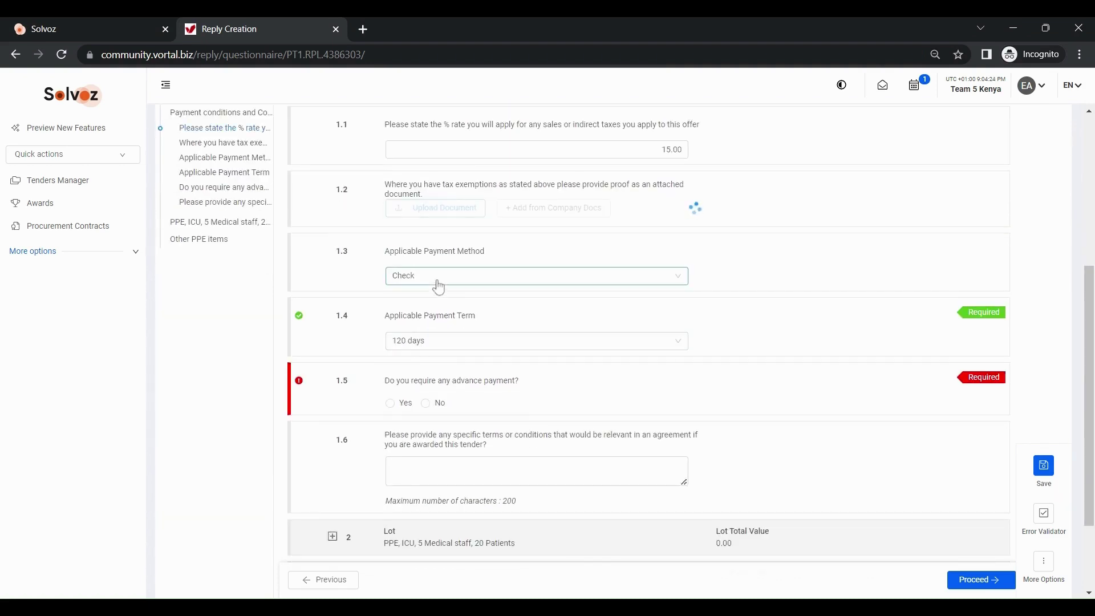
pyautogui.click(427, 404)
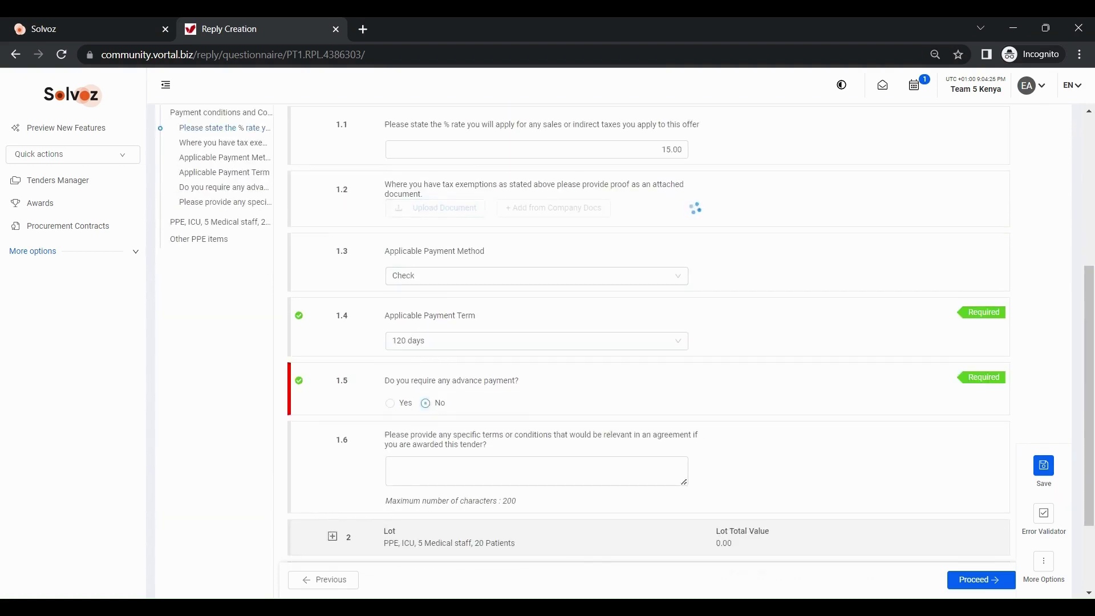
pyautogui.scroll(-2, 428, 405)
pyautogui.click(525, 343)
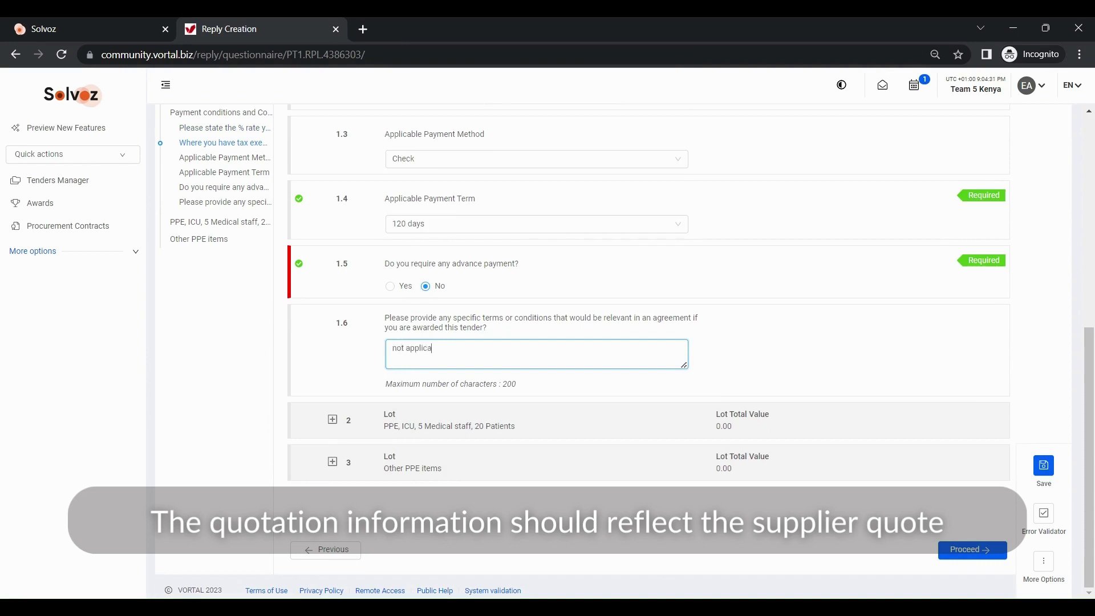
# Price the PPE, ICU lot's items, starting with 10, 20, 10, 50 and 20 per unit at 15% VAT, and save the reply.
pyautogui.click(327, 425)
pyautogui.click(498, 436)
pyautogui.scroll(-3, 500, 440)
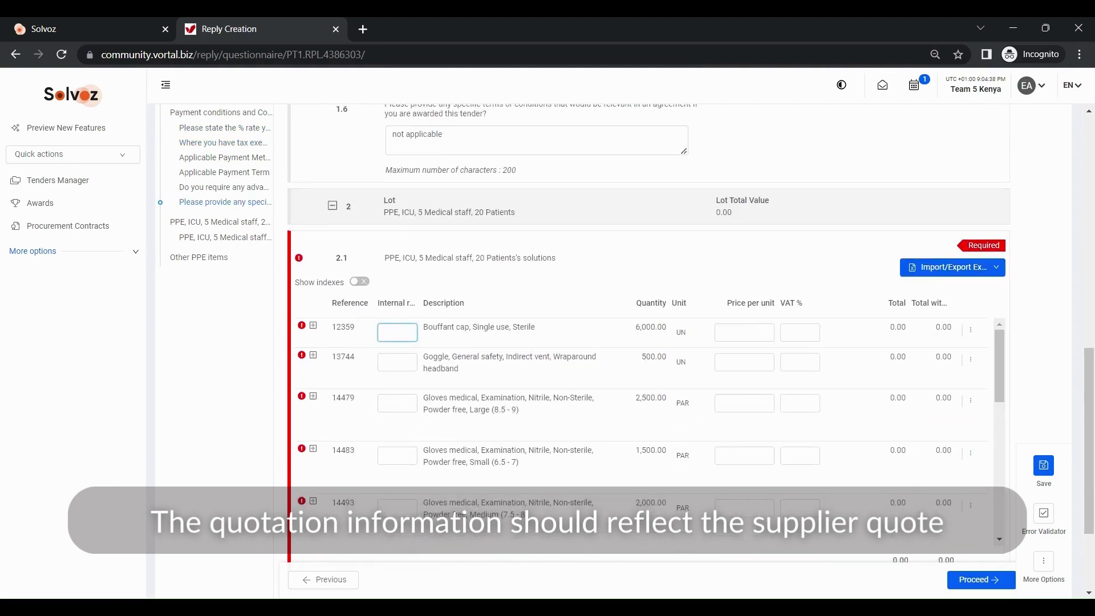
pyautogui.click(742, 332)
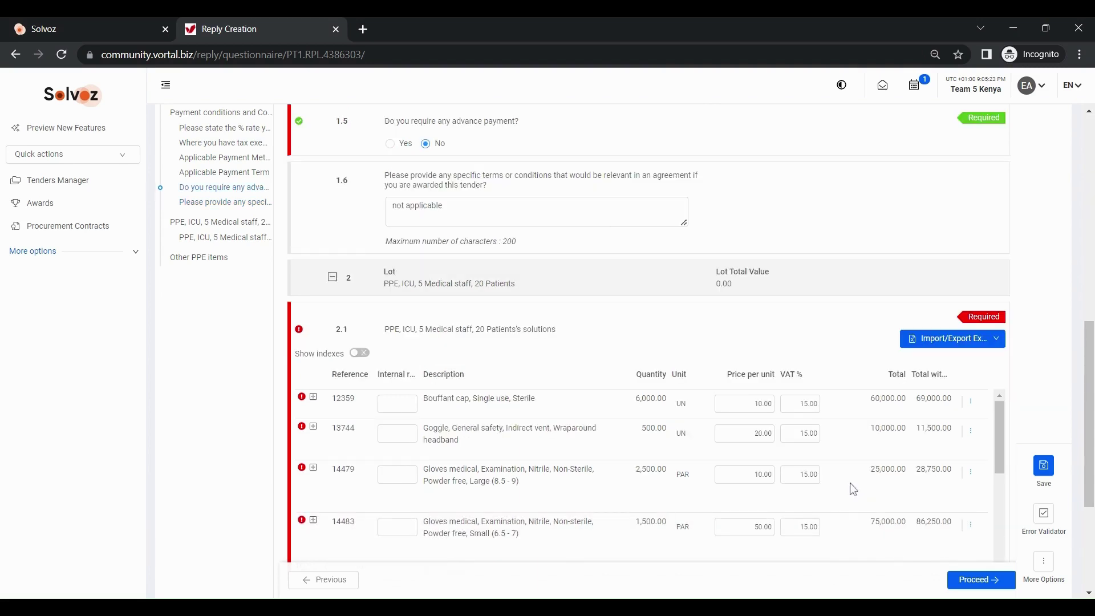
pyautogui.scroll(-5, 847, 489)
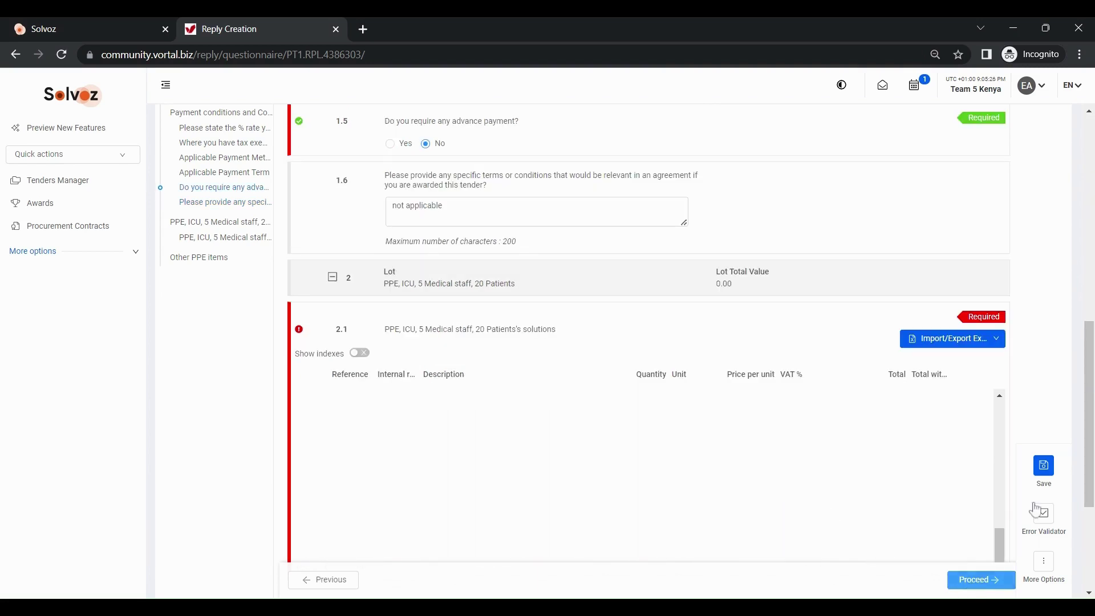
pyautogui.click(1052, 478)
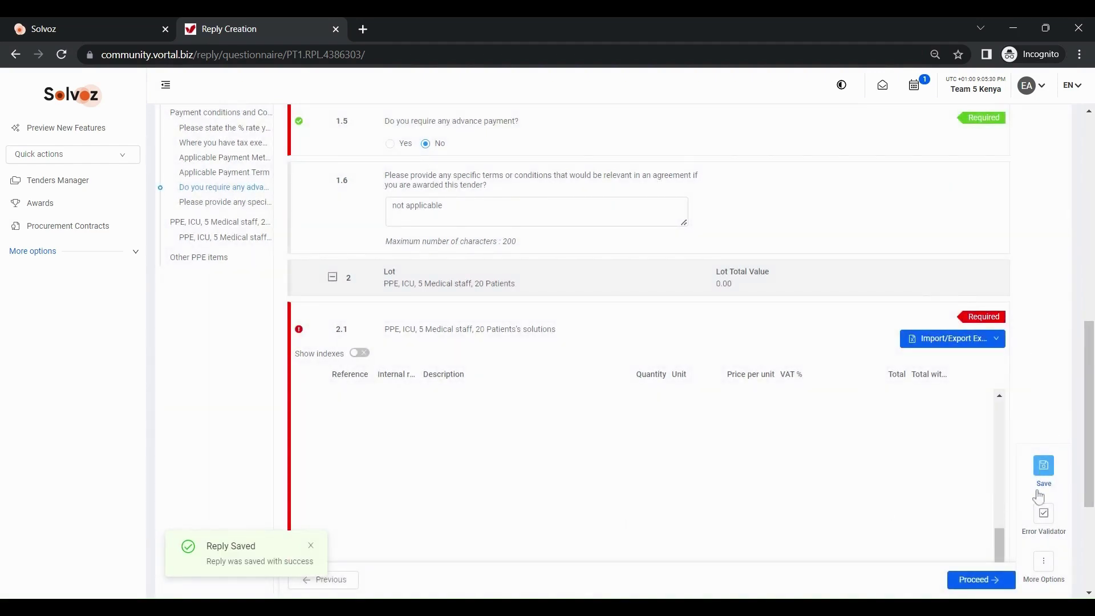
# Review the priced lot, validate the reply for errors, and expand the questionnaire errors to read their details.
pyautogui.scroll(-4, 489, 387)
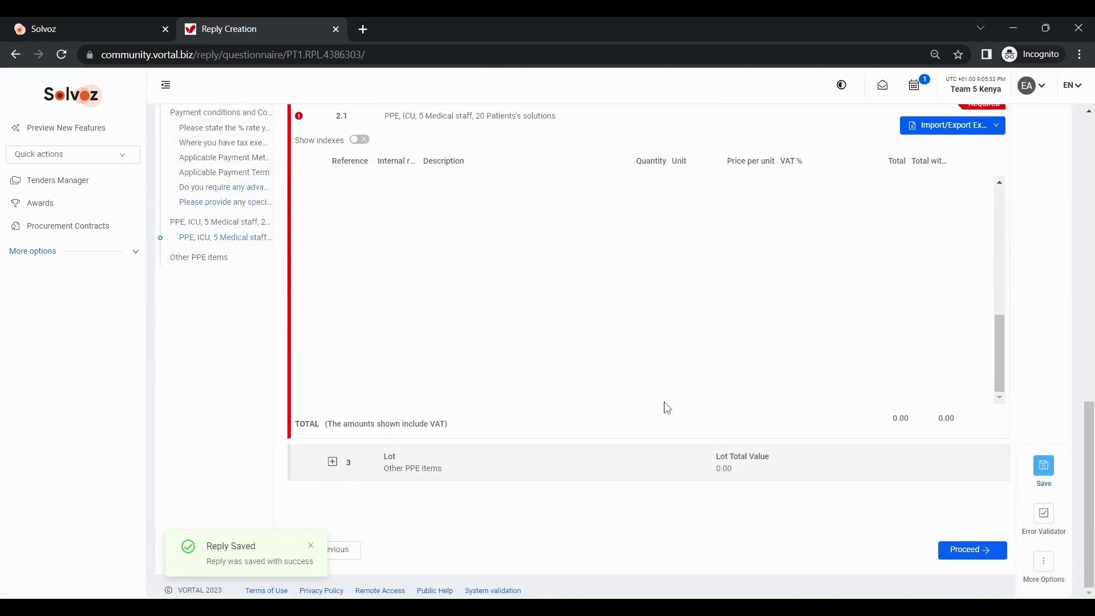
pyautogui.scroll(4, 803, 409)
pyautogui.scroll(1, 930, 375)
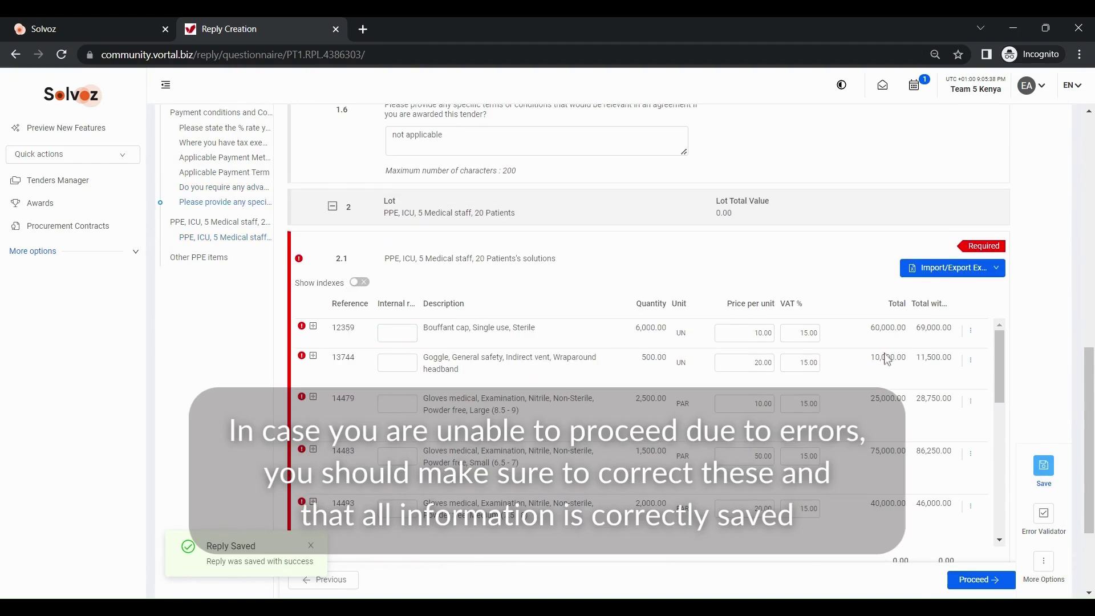
pyautogui.click(1051, 523)
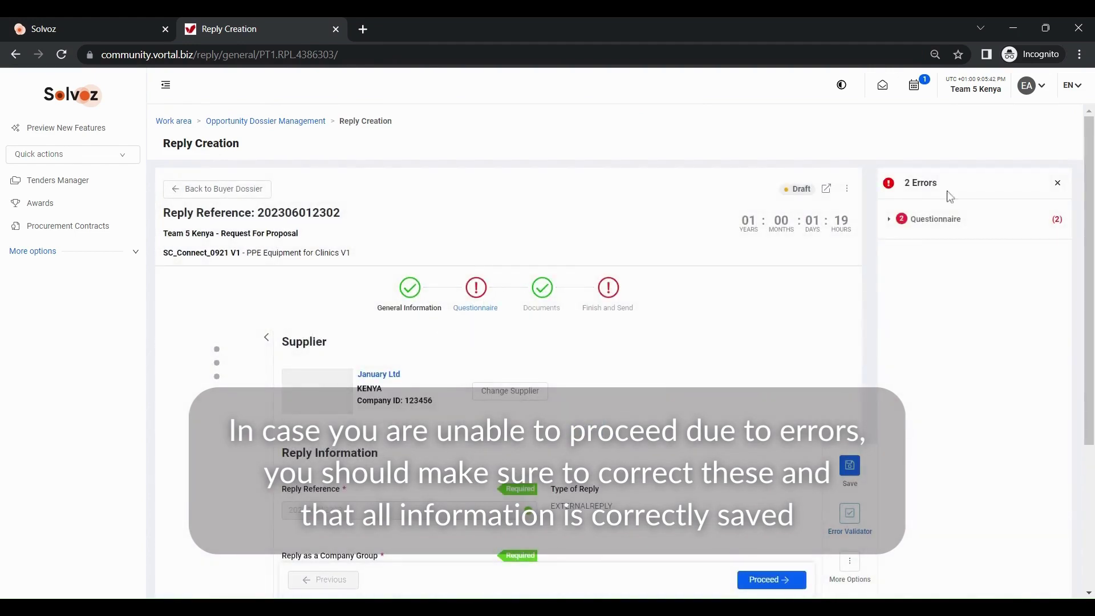
pyautogui.click(891, 220)
pyautogui.click(907, 243)
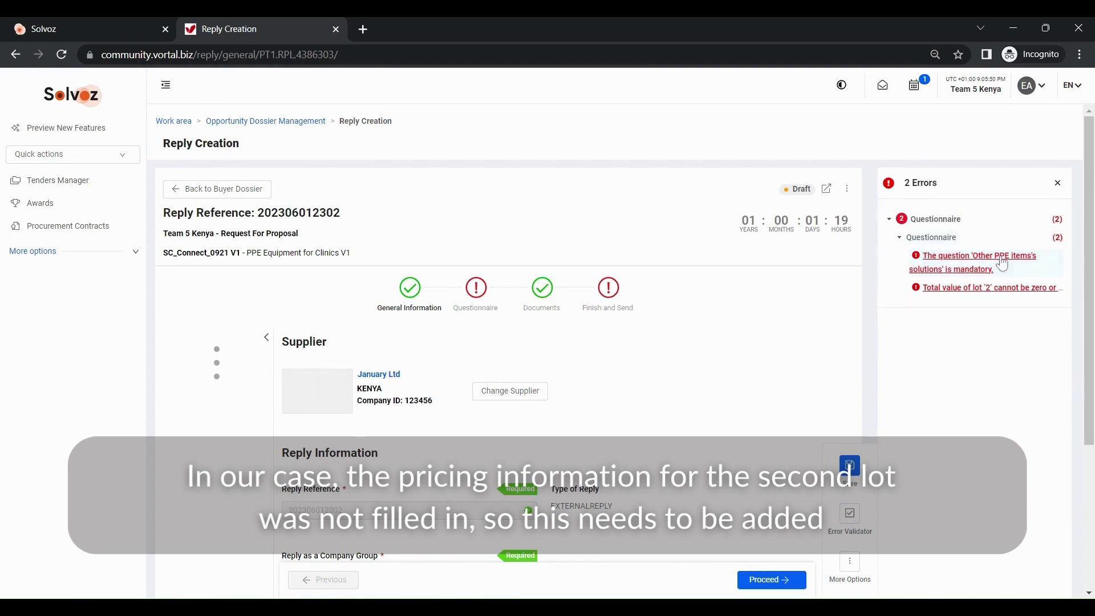
pyautogui.scroll(-4, 587, 375)
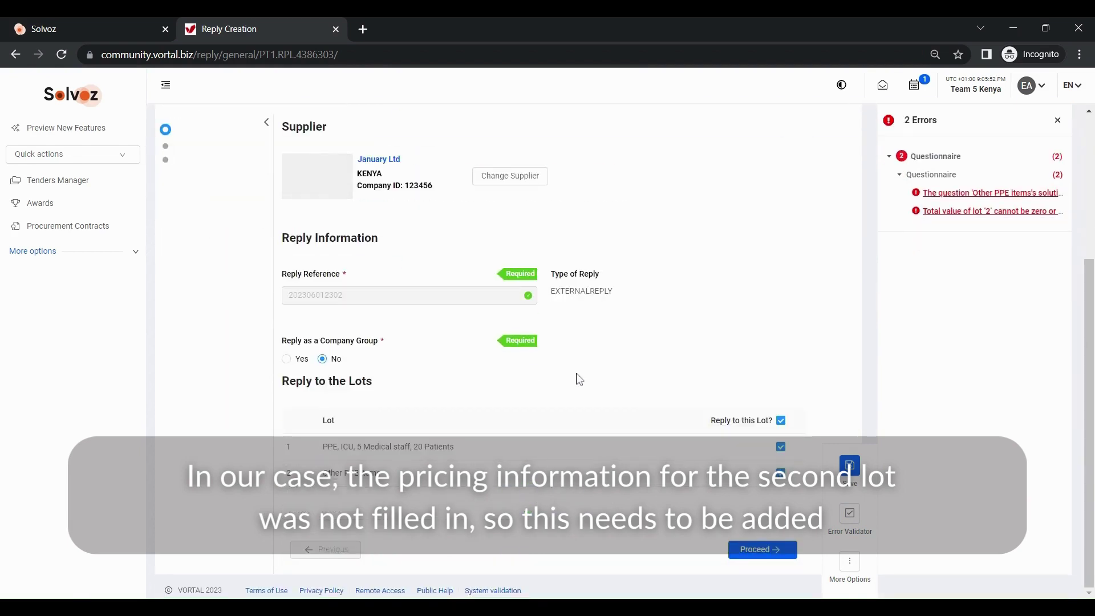
pyautogui.scroll(4, 489, 378)
# Return to the questionnaire and expand the Other PPE items lot.
pyautogui.click(476, 289)
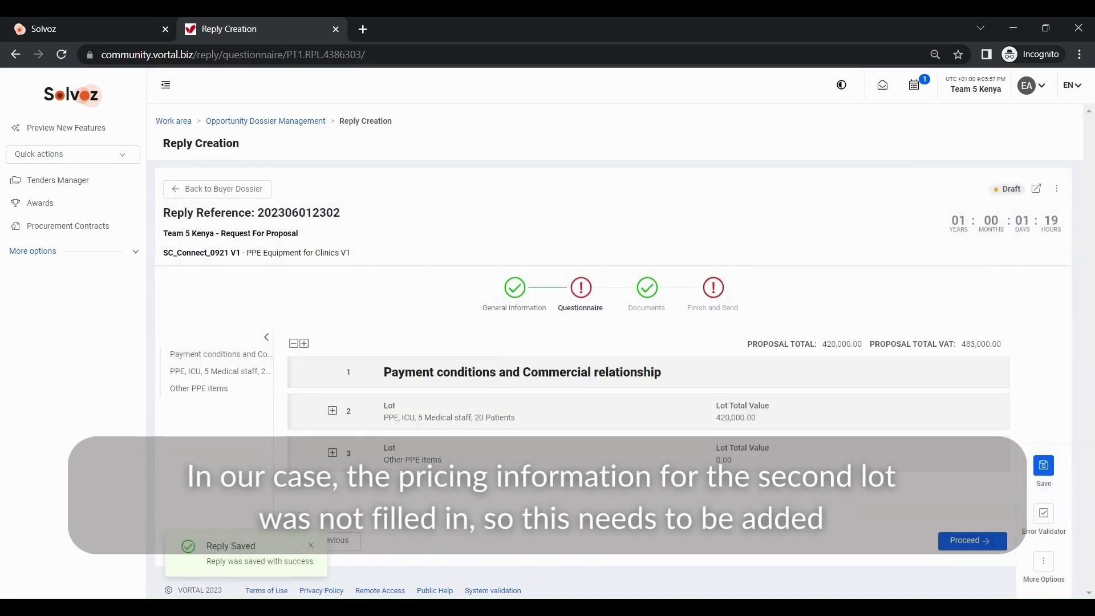
pyautogui.click(333, 411)
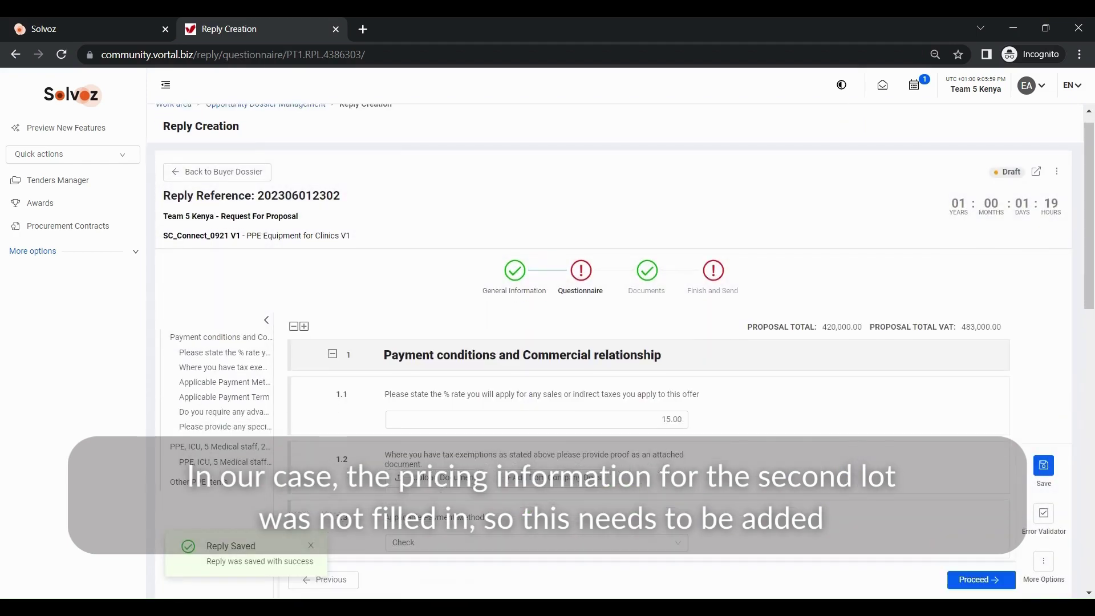
pyautogui.scroll(-5, 526, 406)
pyautogui.scroll(-4, 474, 454)
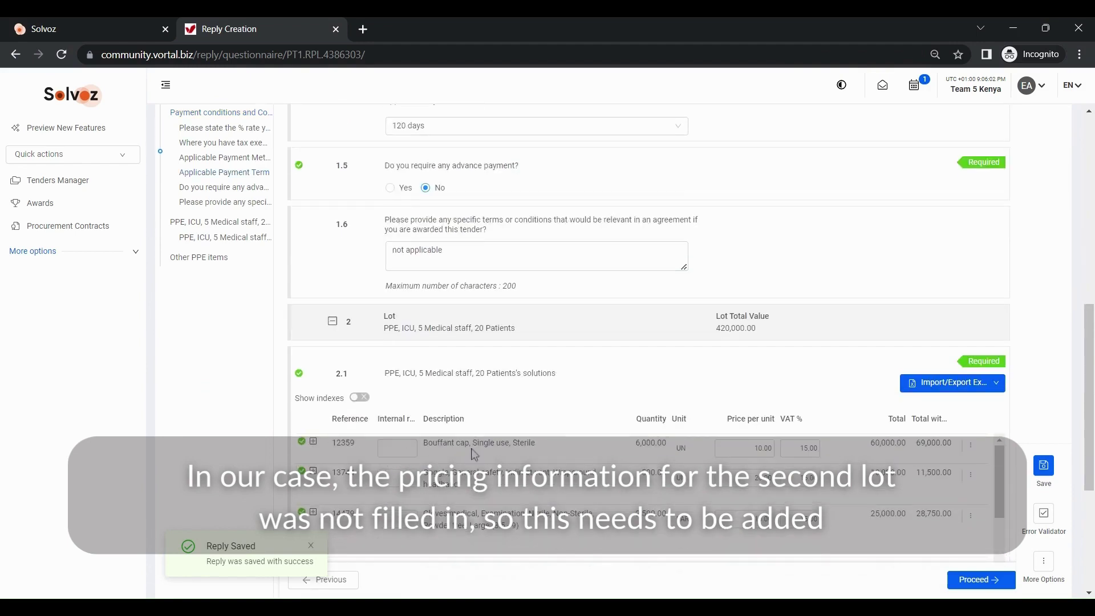
pyautogui.scroll(-5, 345, 337)
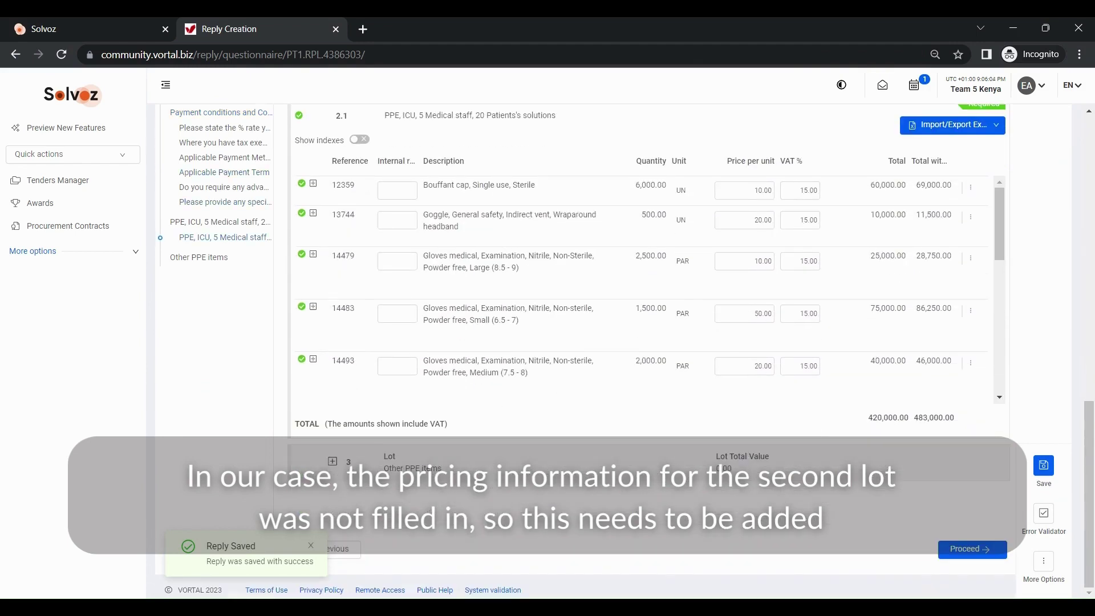
pyautogui.click(332, 461)
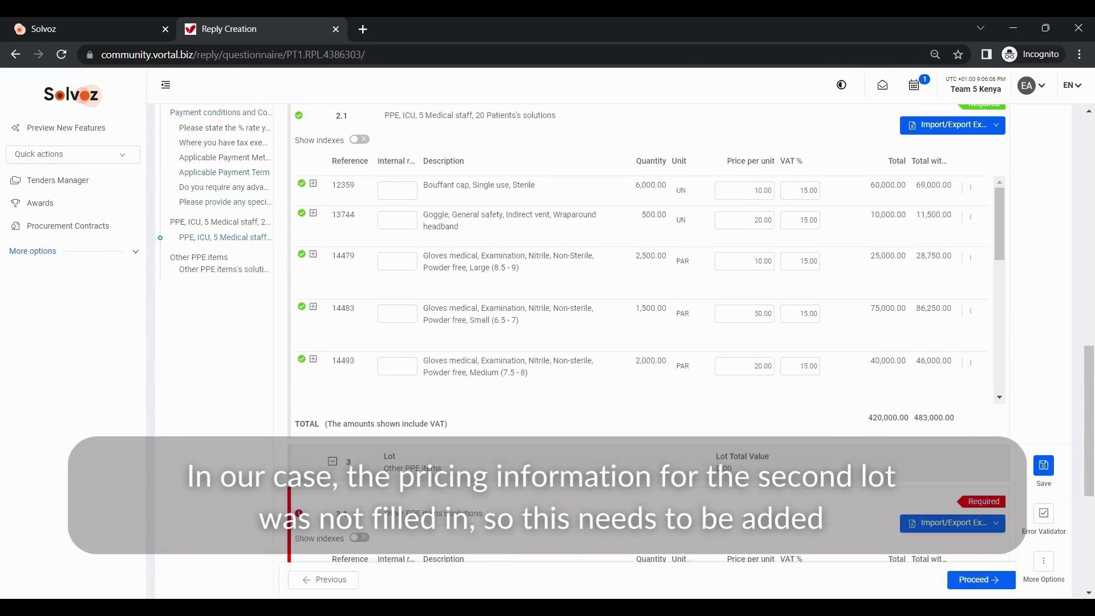
# Price the Other PPE items lot at 10, 30 and 15 per unit with 15% VAT, and save the reply.
pyautogui.scroll(-5, 546, 396)
pyautogui.scroll(-3, 656, 441)
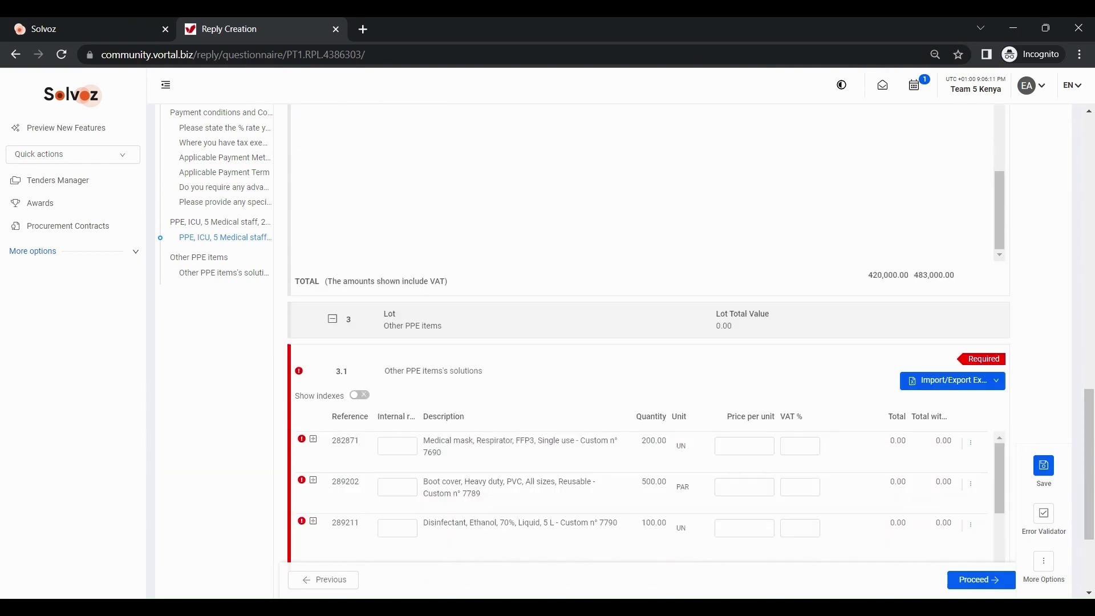
pyautogui.moveTo(1088, 431); pyautogui.dragTo(1088, 480)
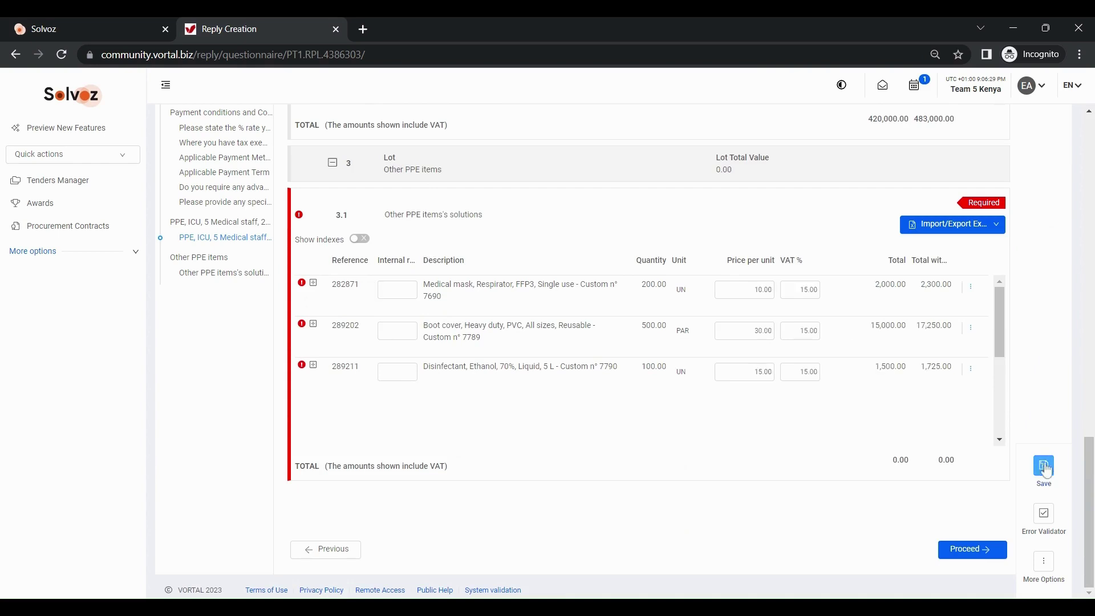
pyautogui.click(1044, 465)
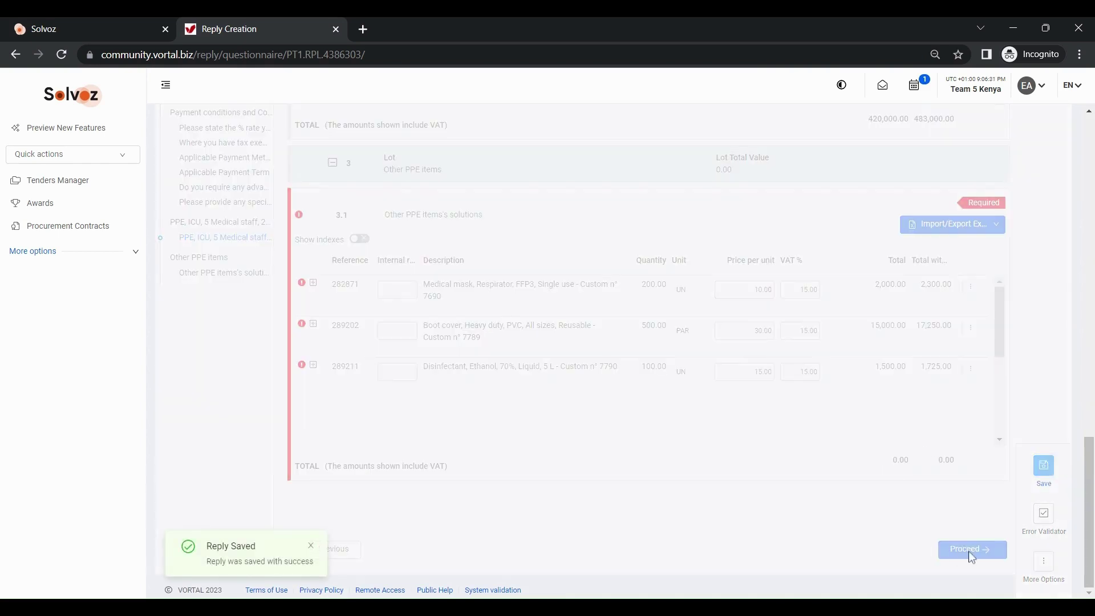
# Recheck the reply's general information and questionnaire answers, and proceed to the documents section.
pyautogui.click(1034, 522)
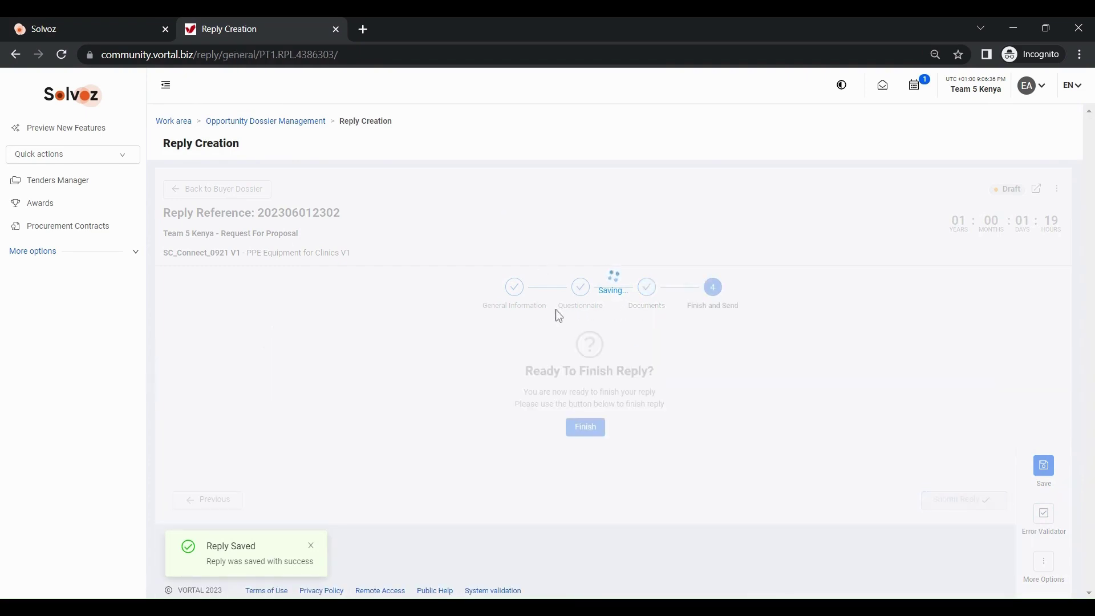
pyautogui.scroll(-3, 702, 384)
pyautogui.scroll(-2, 703, 384)
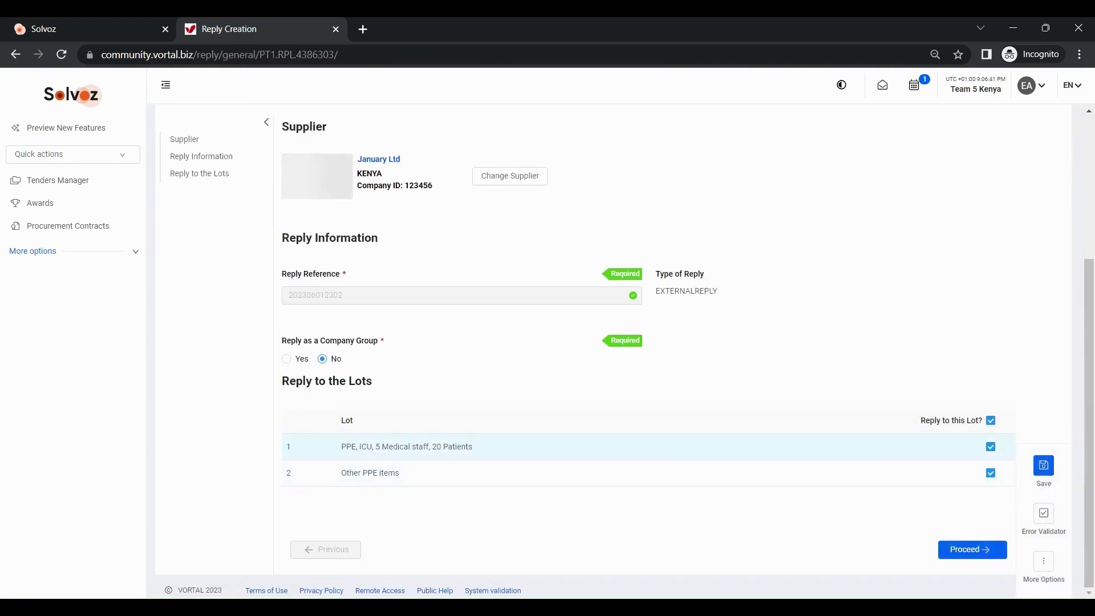
pyautogui.click(943, 553)
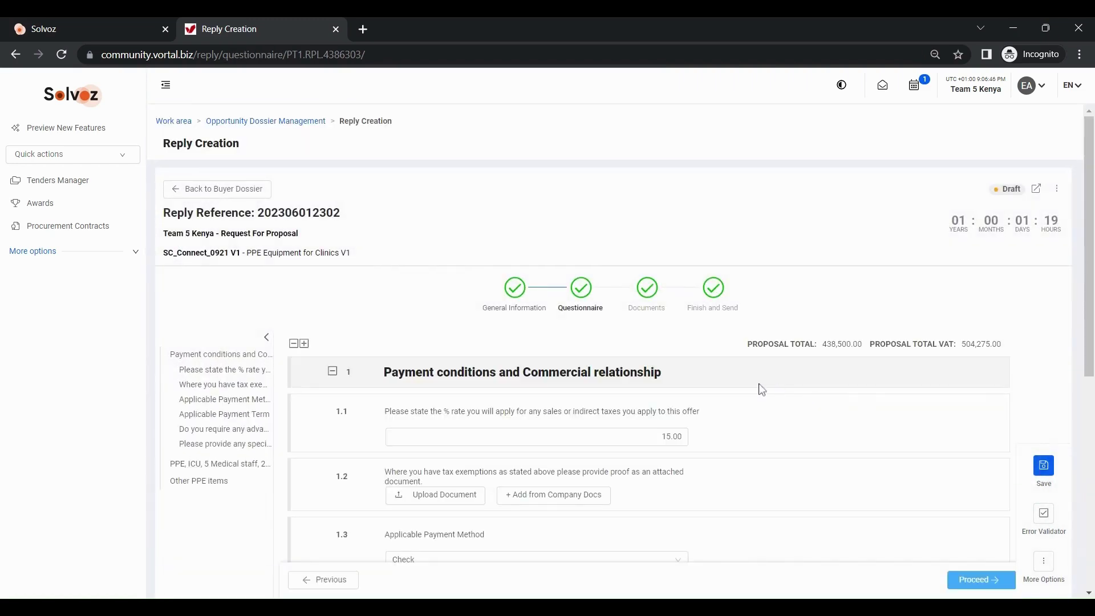
pyautogui.scroll(-7, 783, 376)
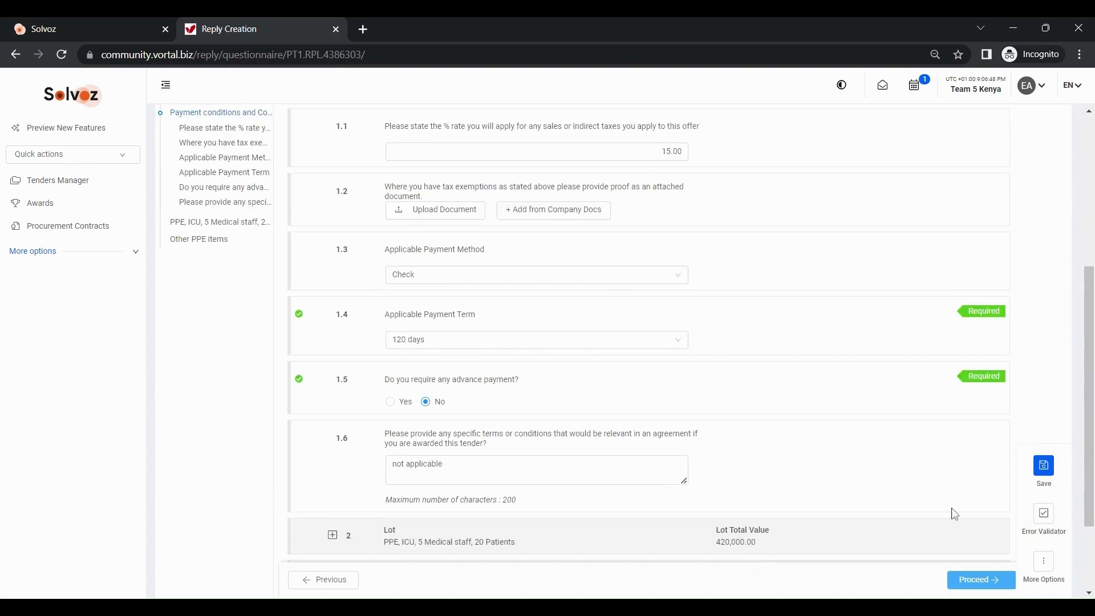
pyautogui.click(965, 551)
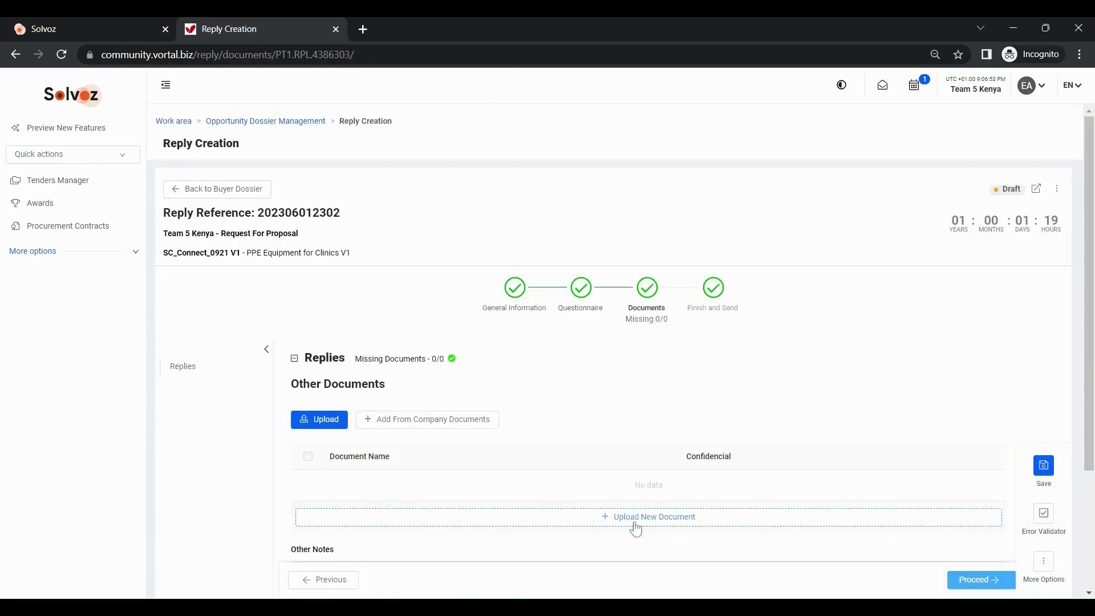
# Attach "Protective Goggle, Safety, Translucent Soft PVC Frame - Custom n° 7104_export.pdf" to the reply and enter the note "Tech sheet attached".
pyautogui.scroll(-1, 633, 459)
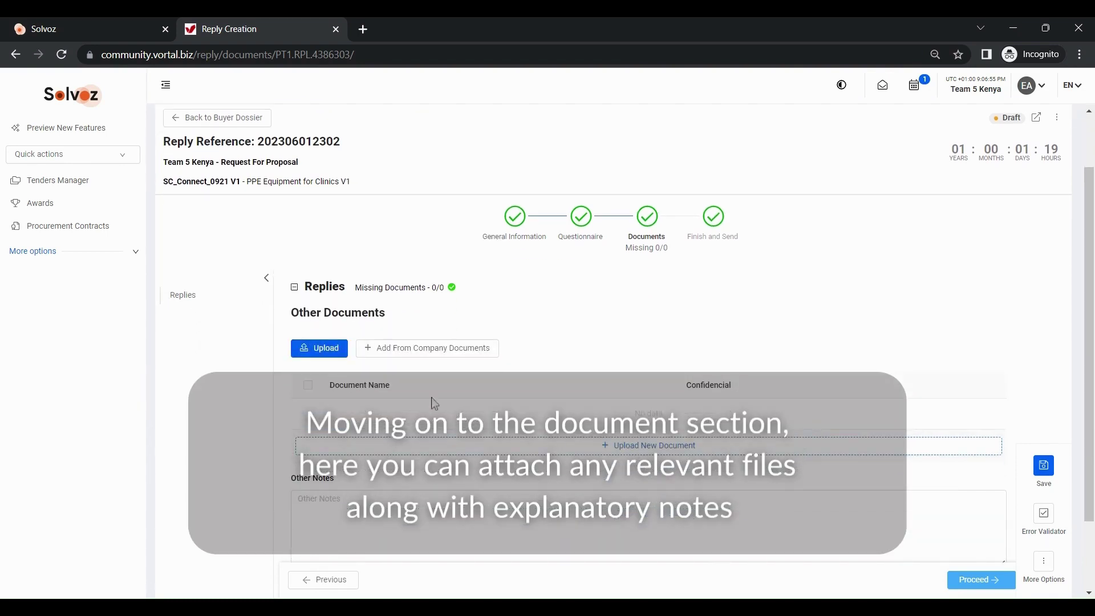
pyautogui.click(319, 348)
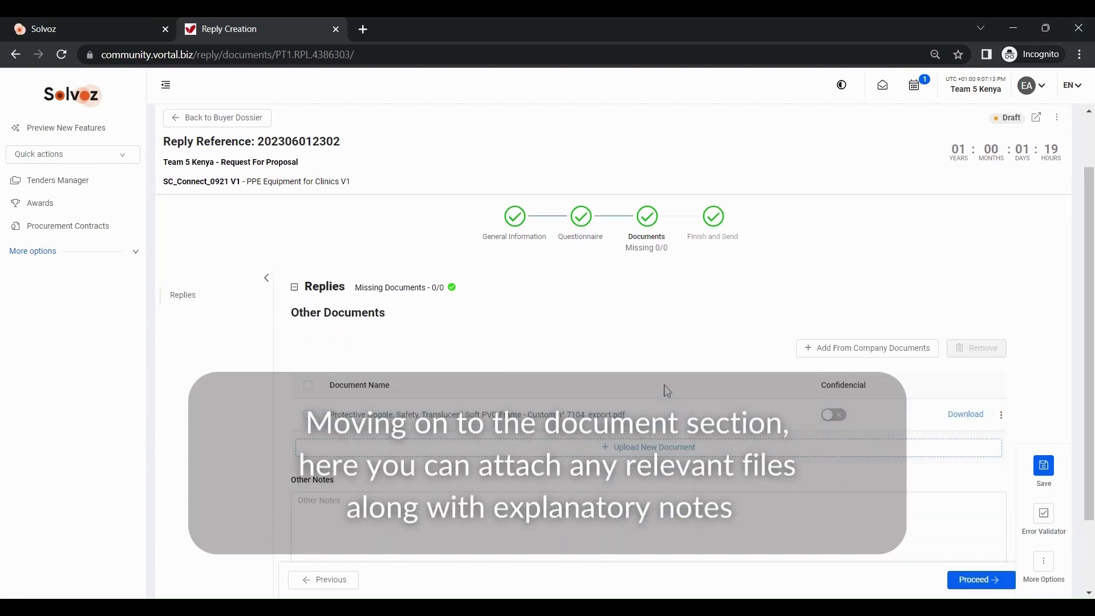
pyautogui.scroll(-1, 668, 392)
pyautogui.click(430, 400)
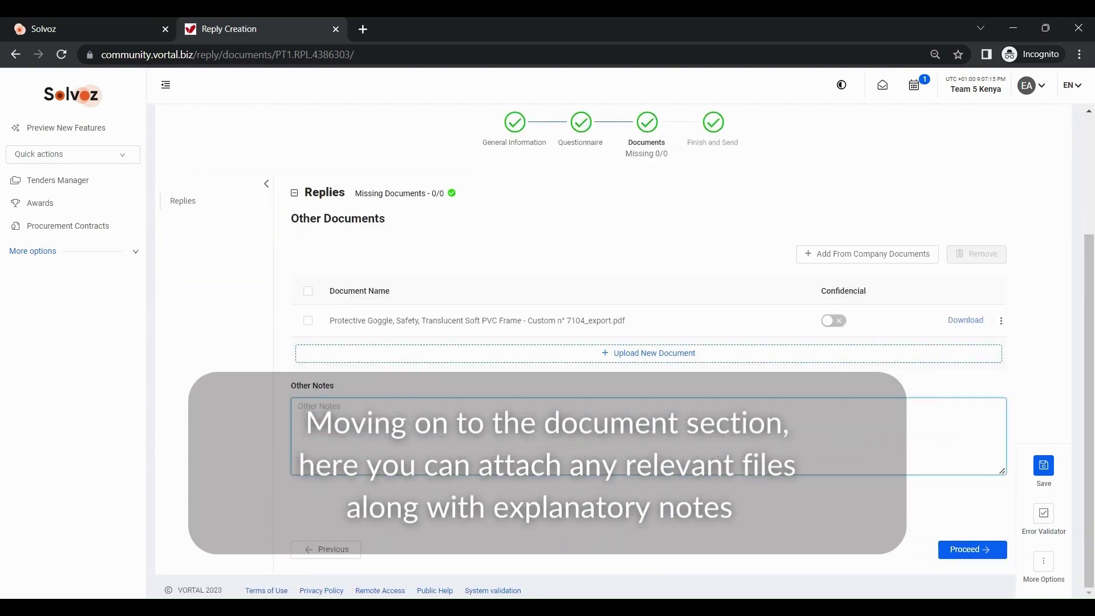
pyautogui.write('Tech sheet attached')
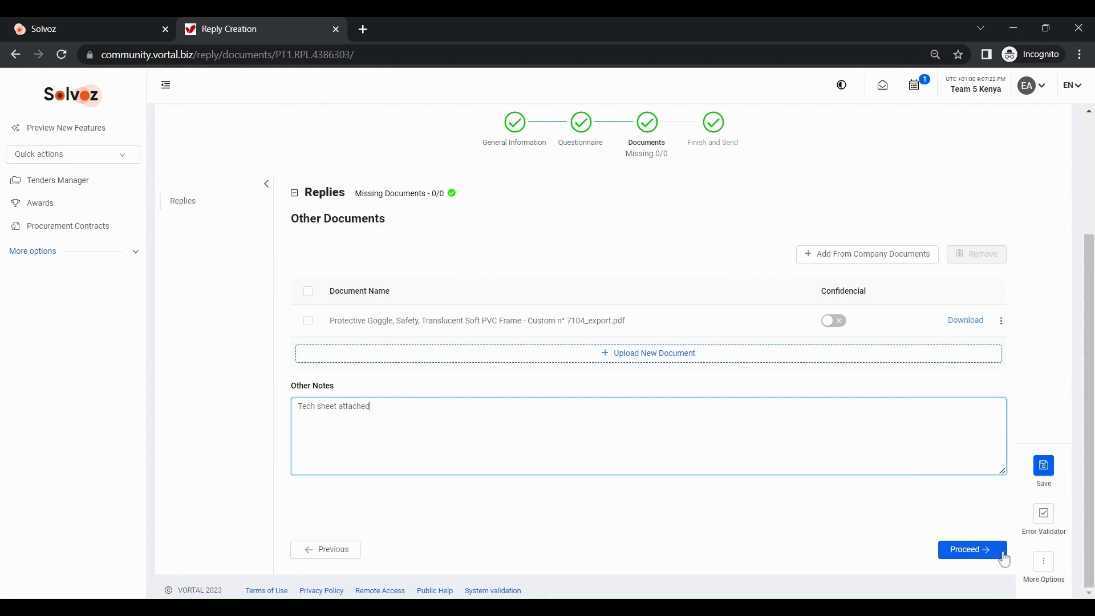
# Finish the reply and submit the base proposal with the submission terms and conditions accepted.
pyautogui.click(971, 560)
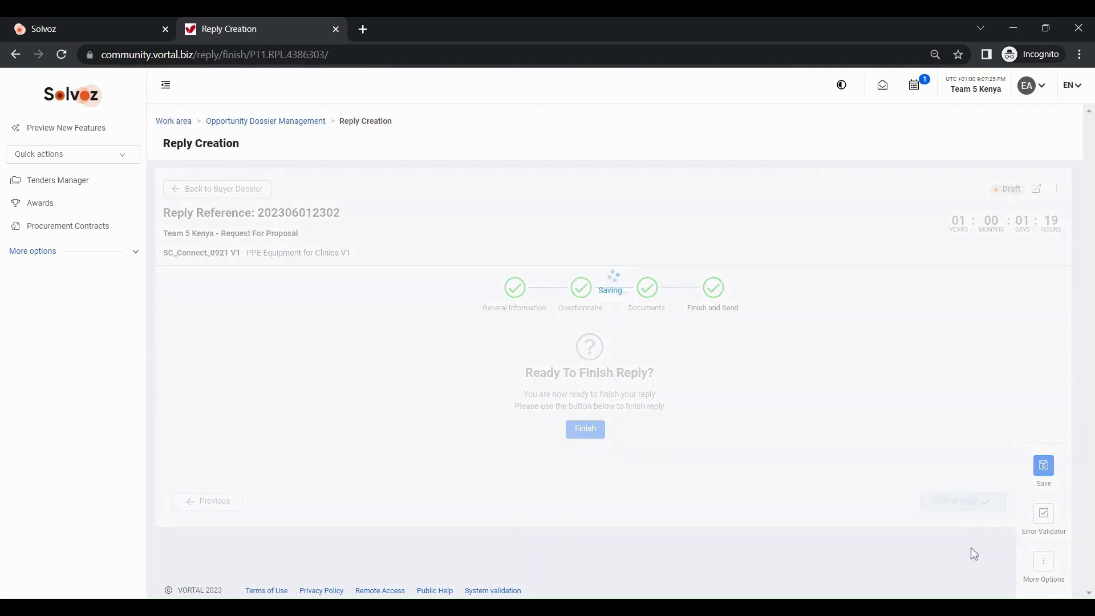
pyautogui.click(596, 435)
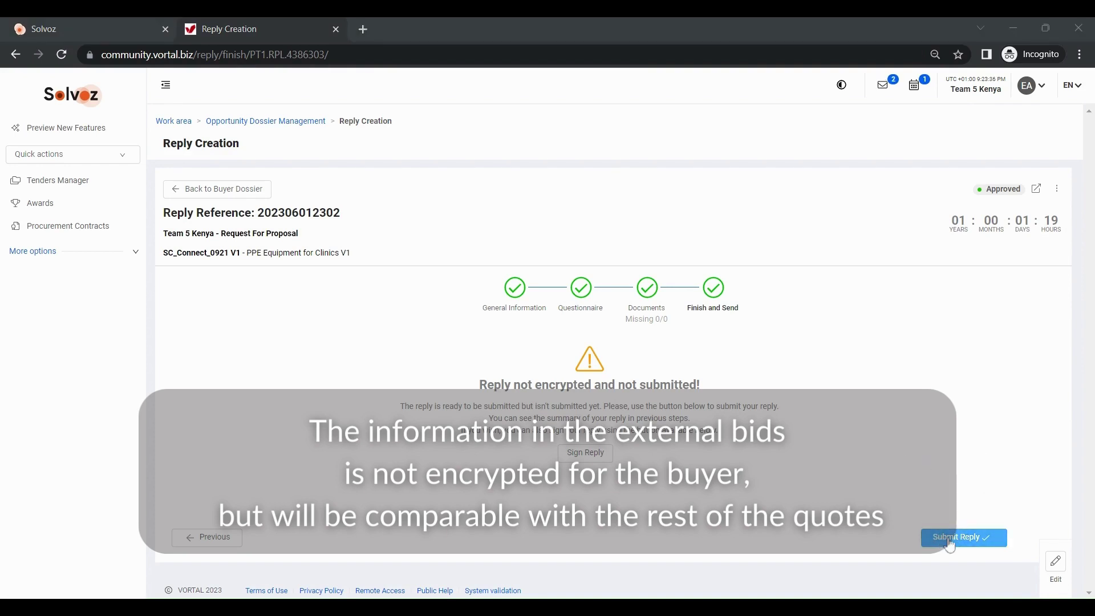
pyautogui.click(950, 542)
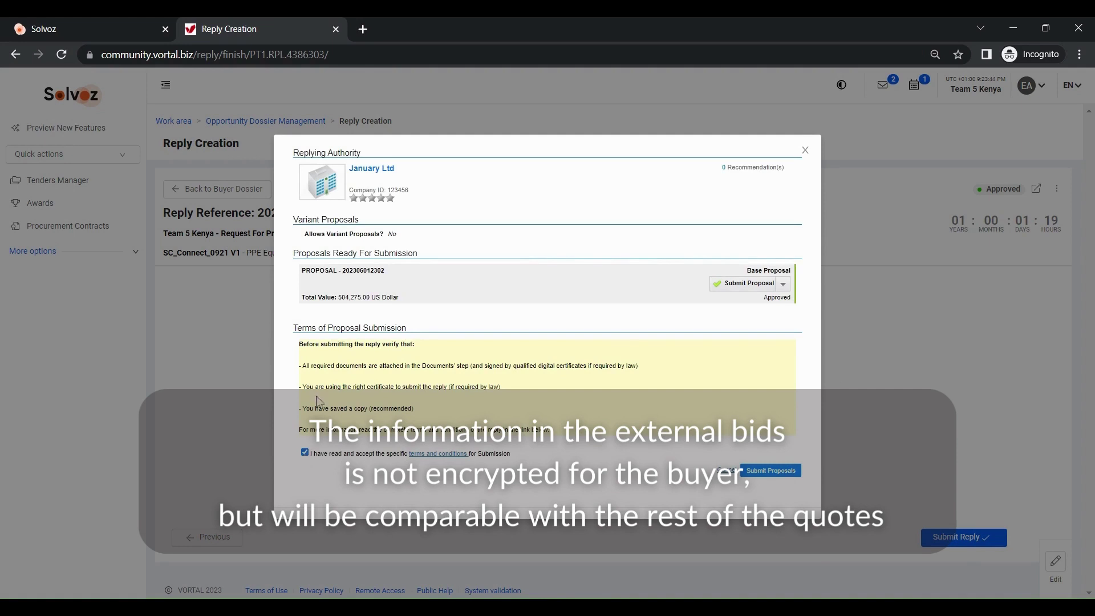
pyautogui.click(784, 285)
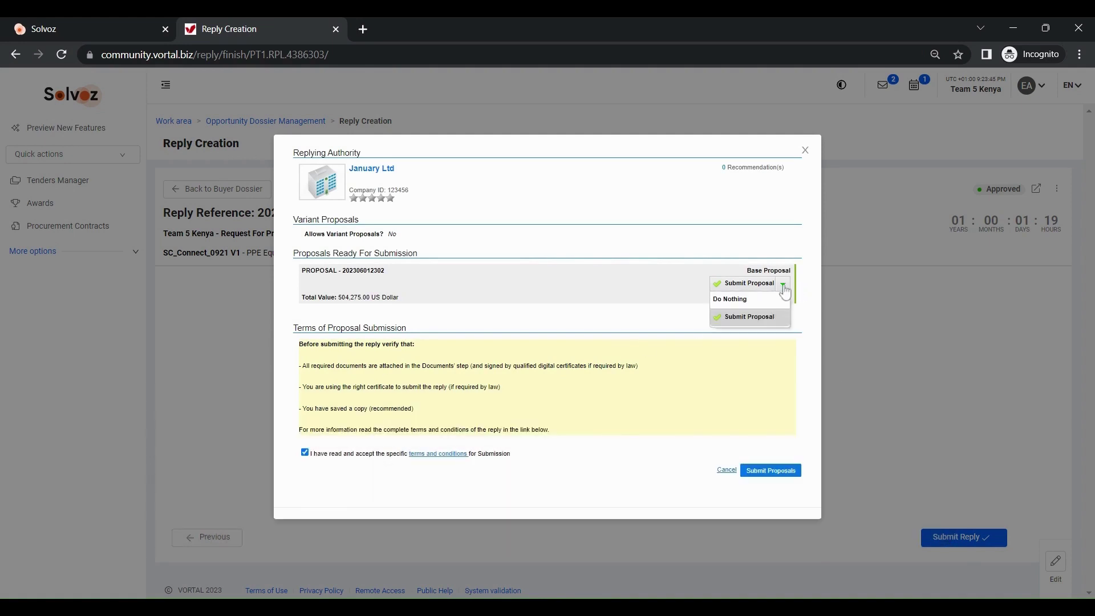
pyautogui.click(744, 317)
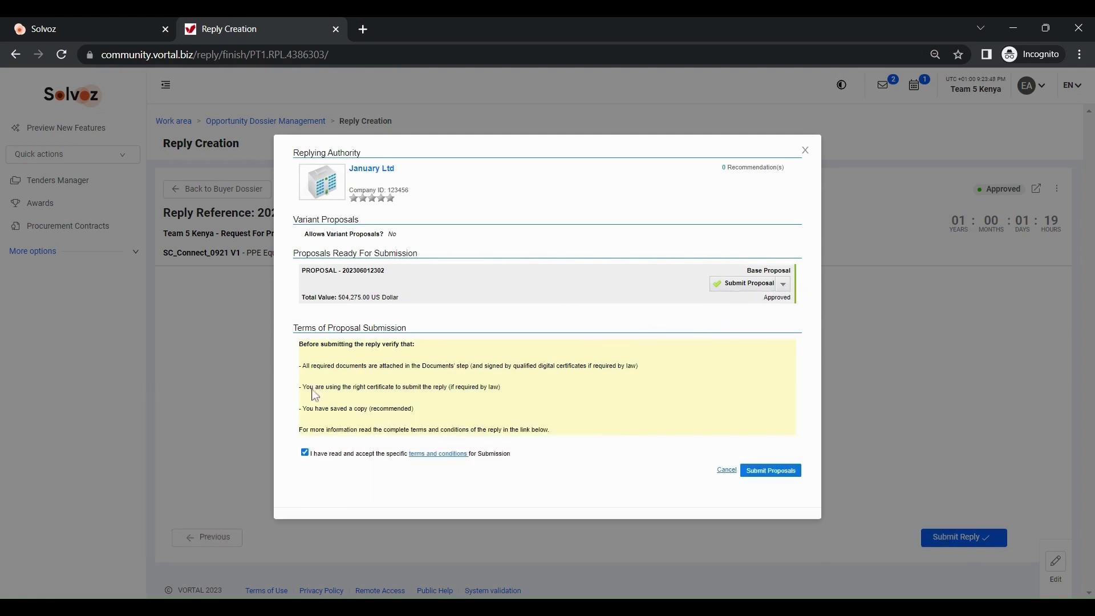
pyautogui.click(770, 471)
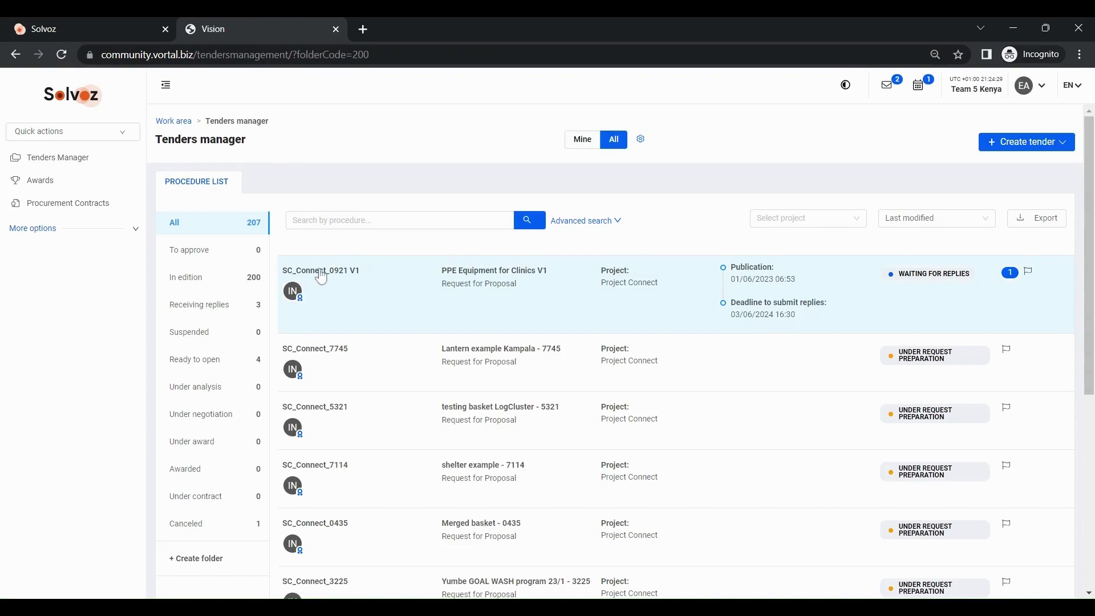
# Open the PPE Equipment for Clinics V1 tender and check the submitted external proposal among its received replies.
pyautogui.click(321, 278)
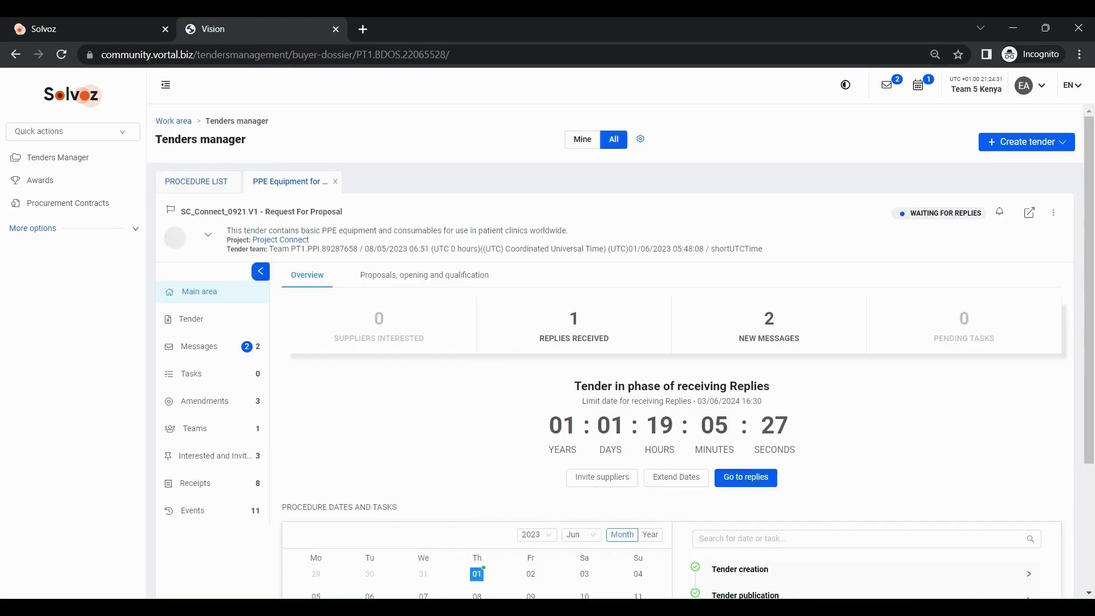
pyautogui.click(574, 325)
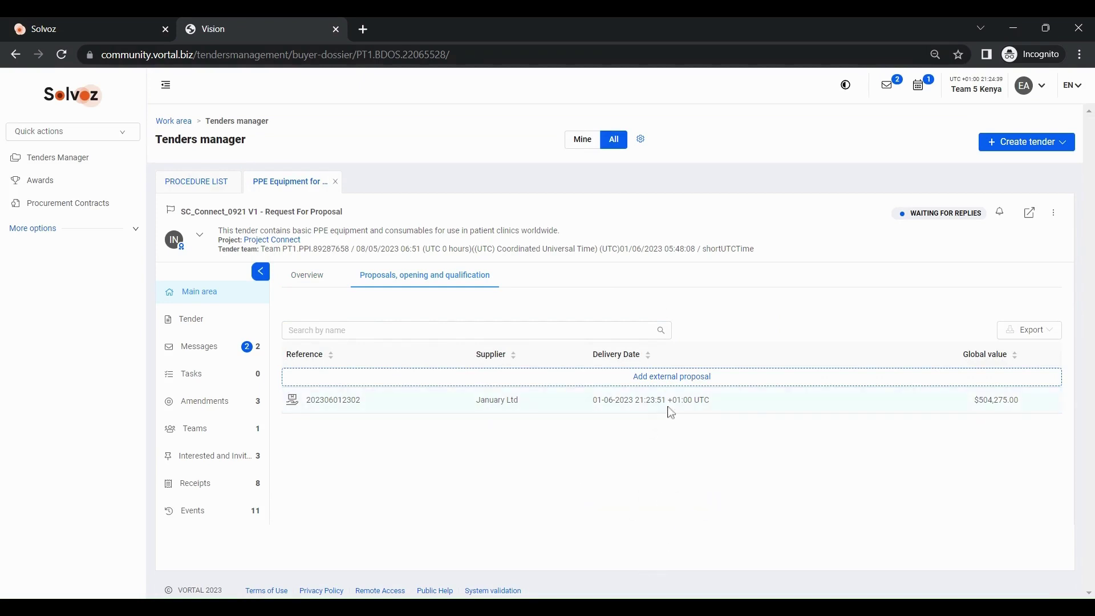
pyautogui.moveTo(308, 401); pyautogui.dragTo(997, 445)
pyautogui.click(996, 444)
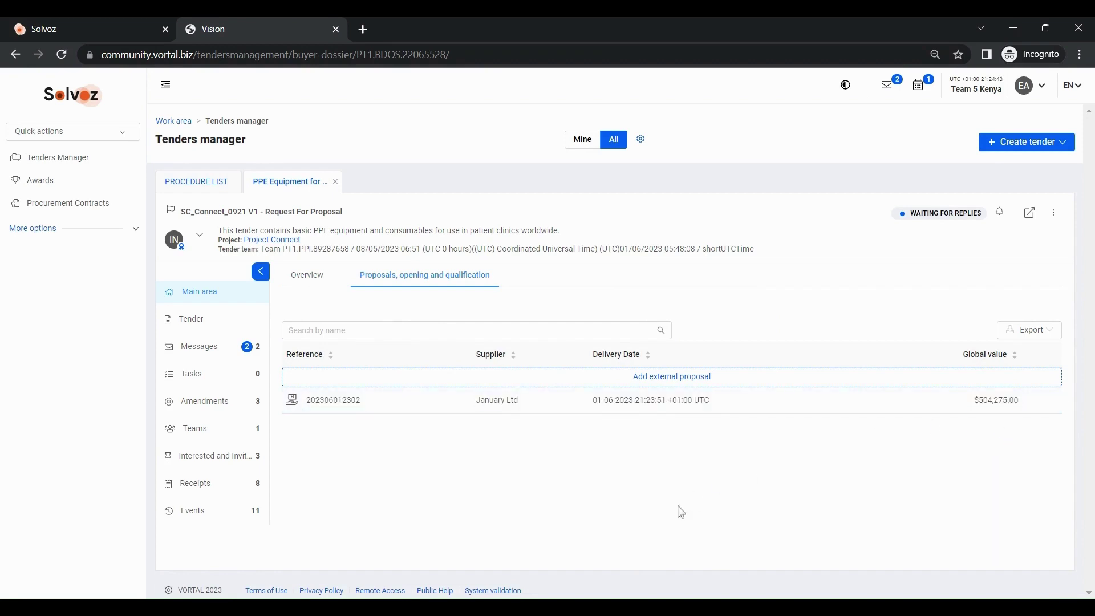